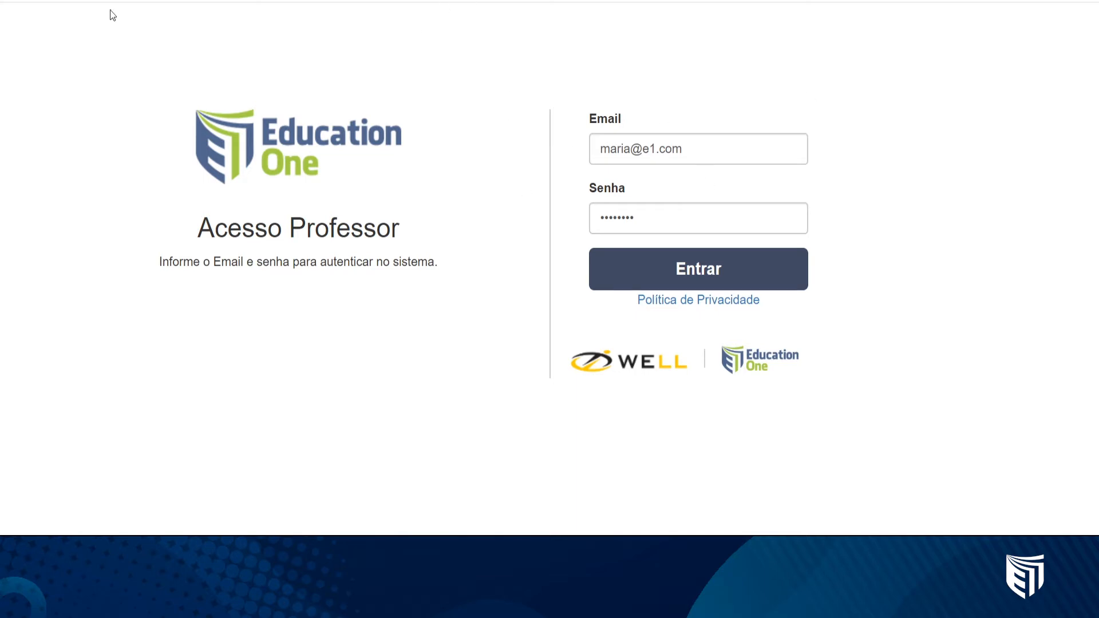
# Sign in to the teacher portal and open the form for registering a new exam.
pyautogui.click(662, 284)
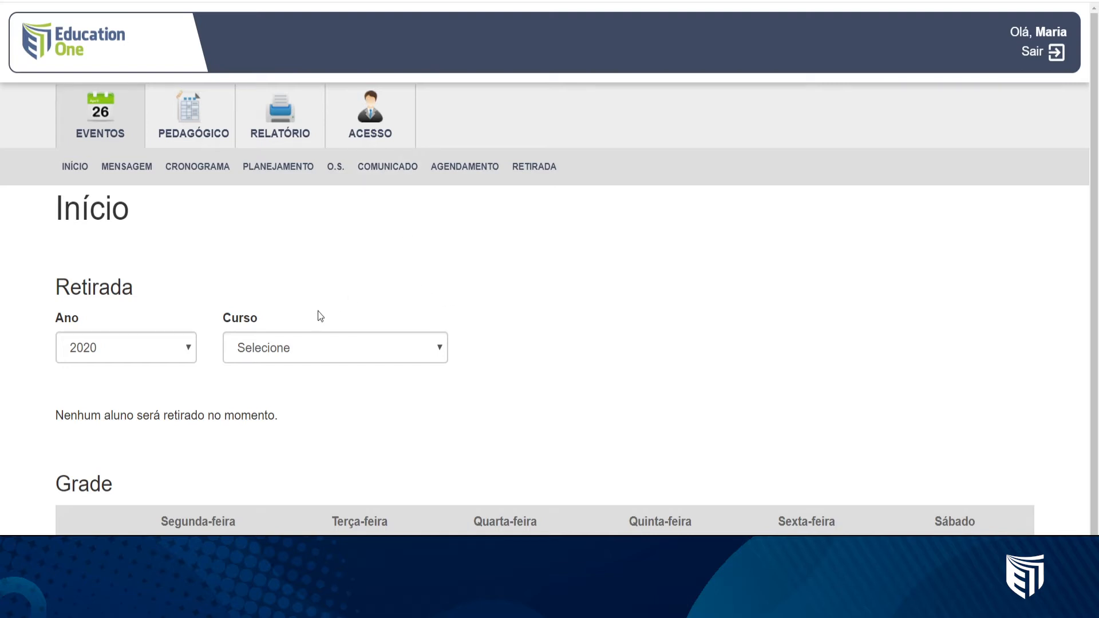
pyautogui.click(215, 141)
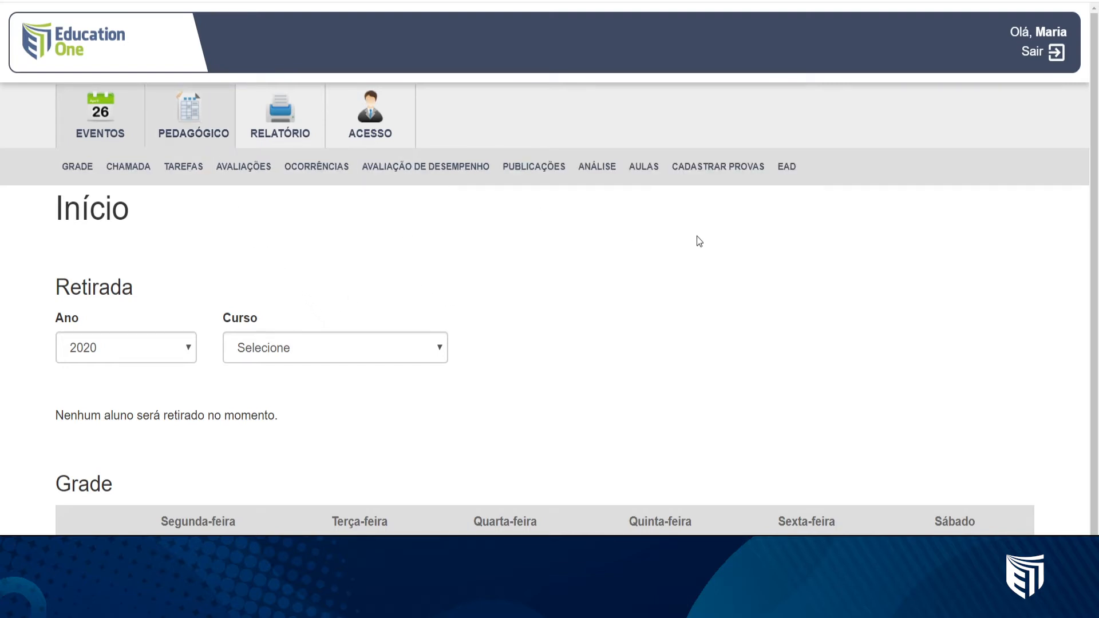
pyautogui.click(735, 172)
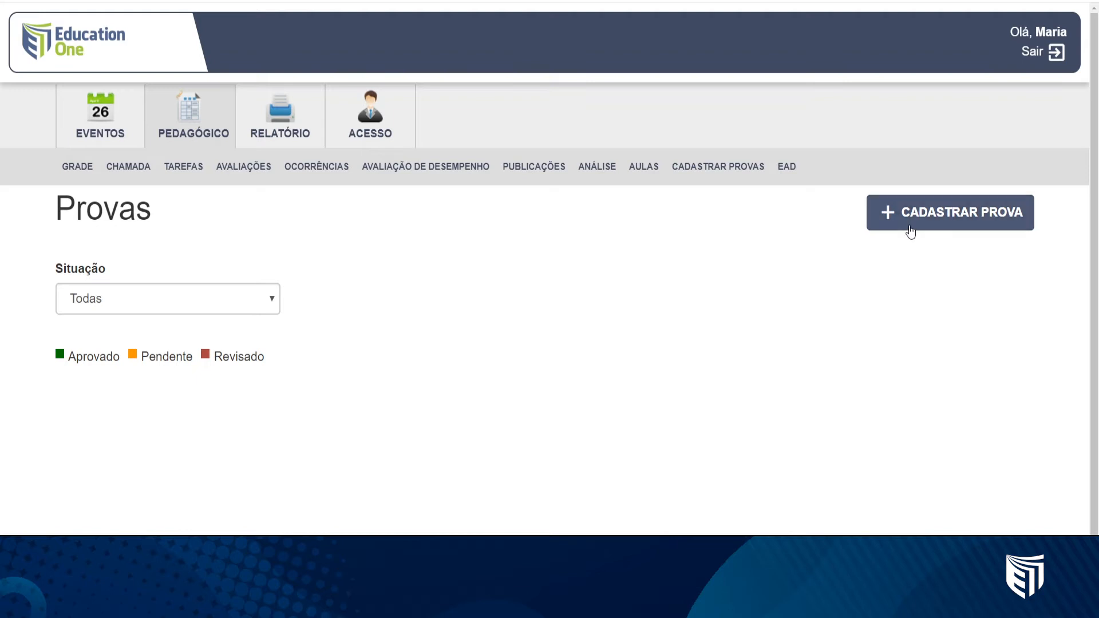
pyautogui.click(966, 214)
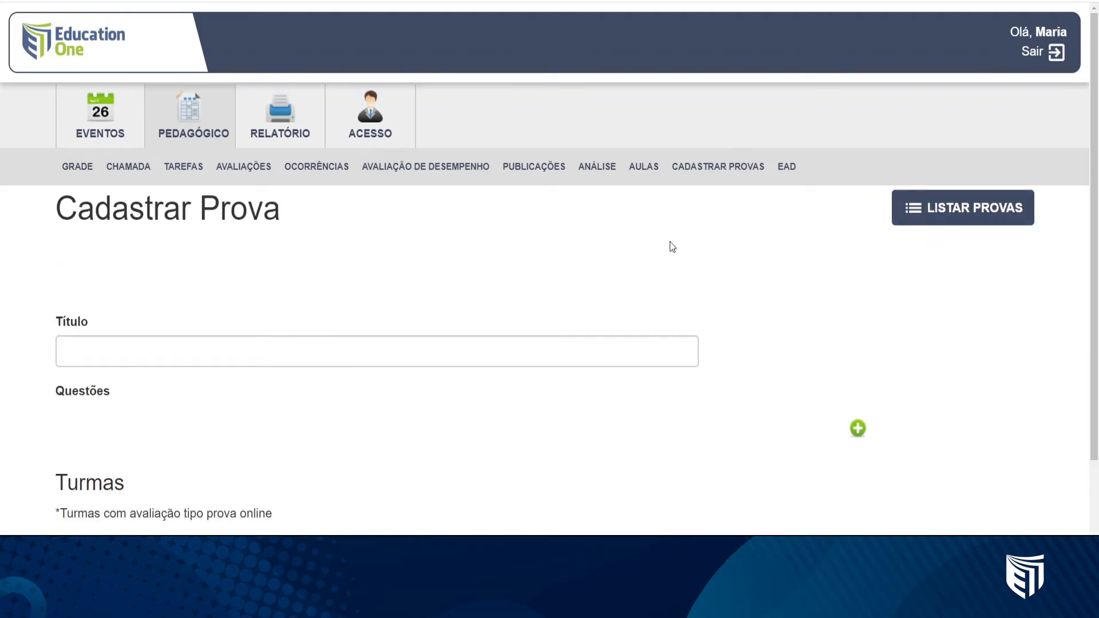
# Title the exam "Avaliação Bimestral - 2º Bim - Matemática".
pyautogui.scroll(-3, 670, 242)
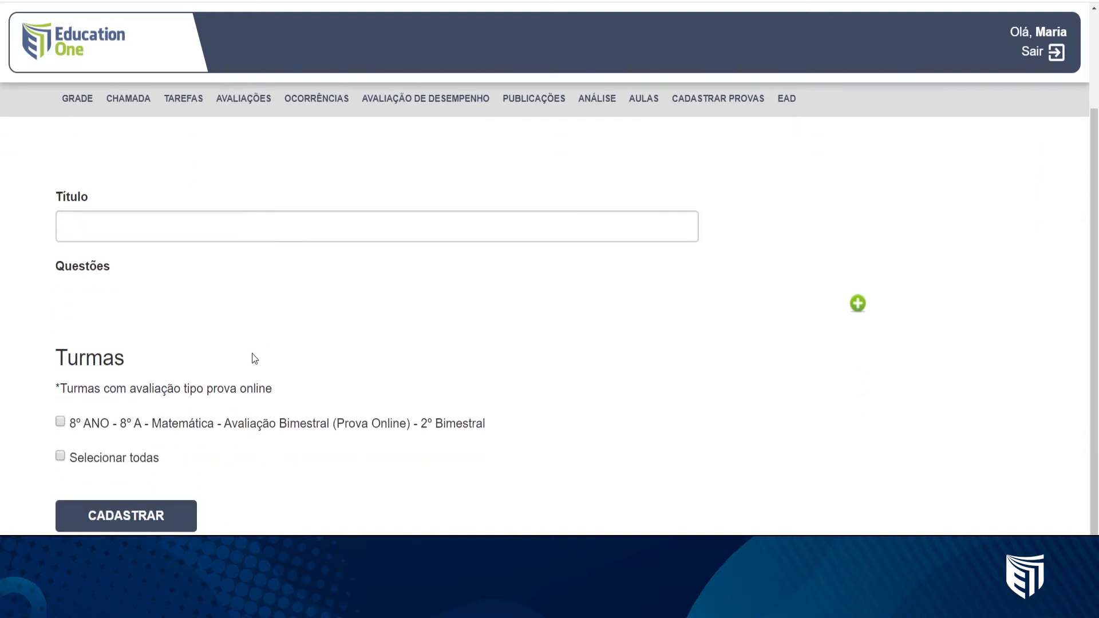
pyautogui.click(204, 236)
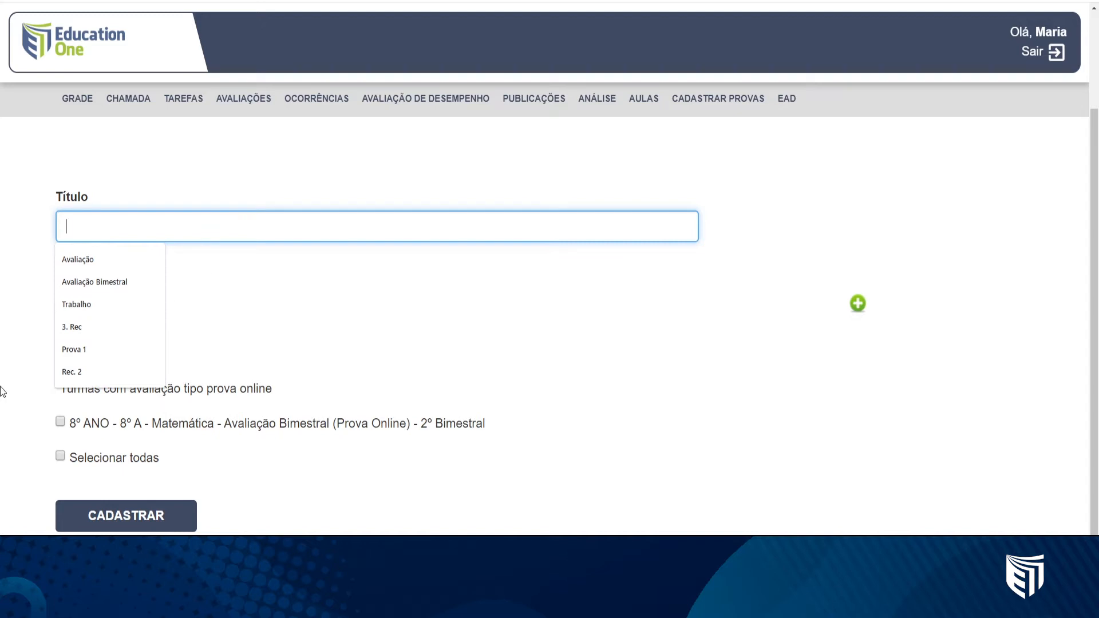
pyautogui.click(109, 283)
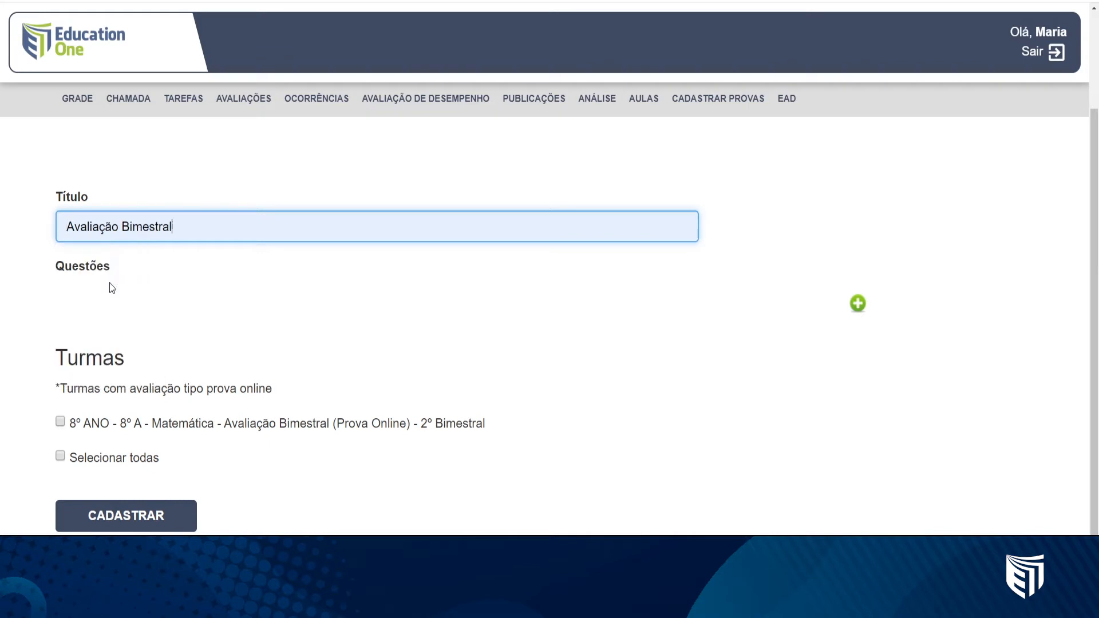
pyautogui.click(181, 225)
pyautogui.write('-')
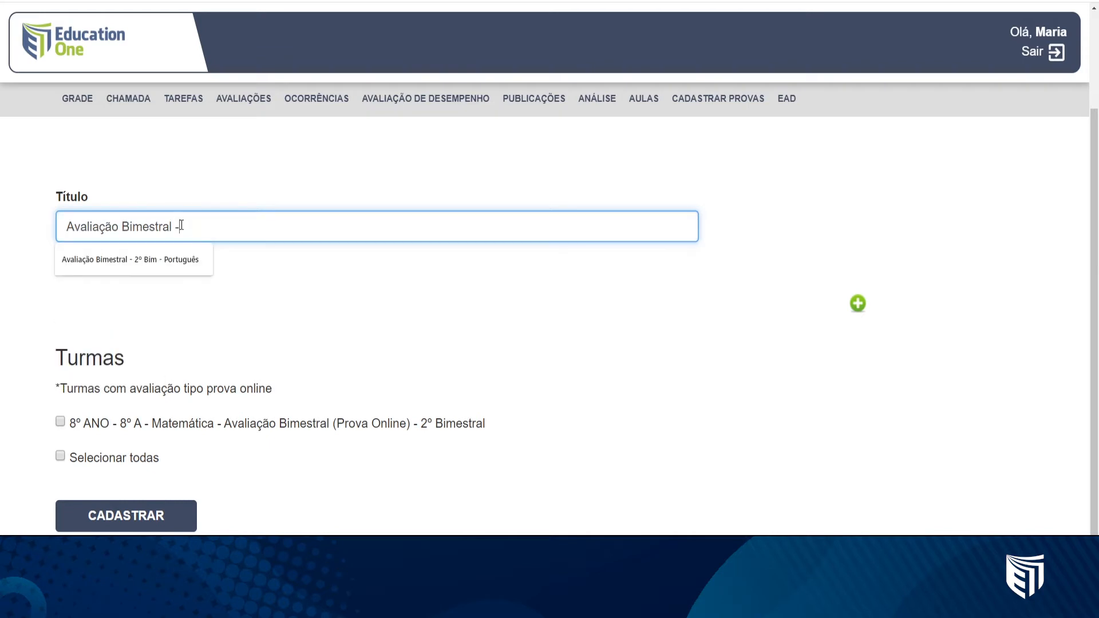
pyautogui.write(' 2º Bim')
pyautogui.write(' -Portu')
pyautogui.press('BackSpace')
pyautogui.press('BackSpace')
pyautogui.press('BackSpace')
pyautogui.press('BackSpace')
pyautogui.press('BackSpace')
pyautogui.write('Matemática')
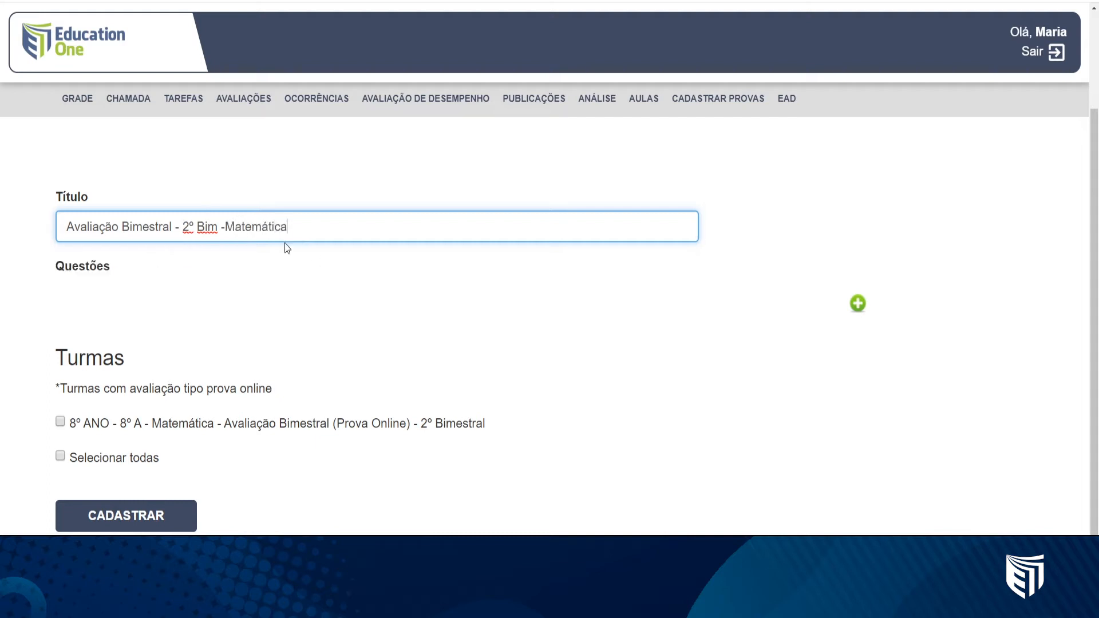
pyautogui.click(226, 225)
pyautogui.click(370, 274)
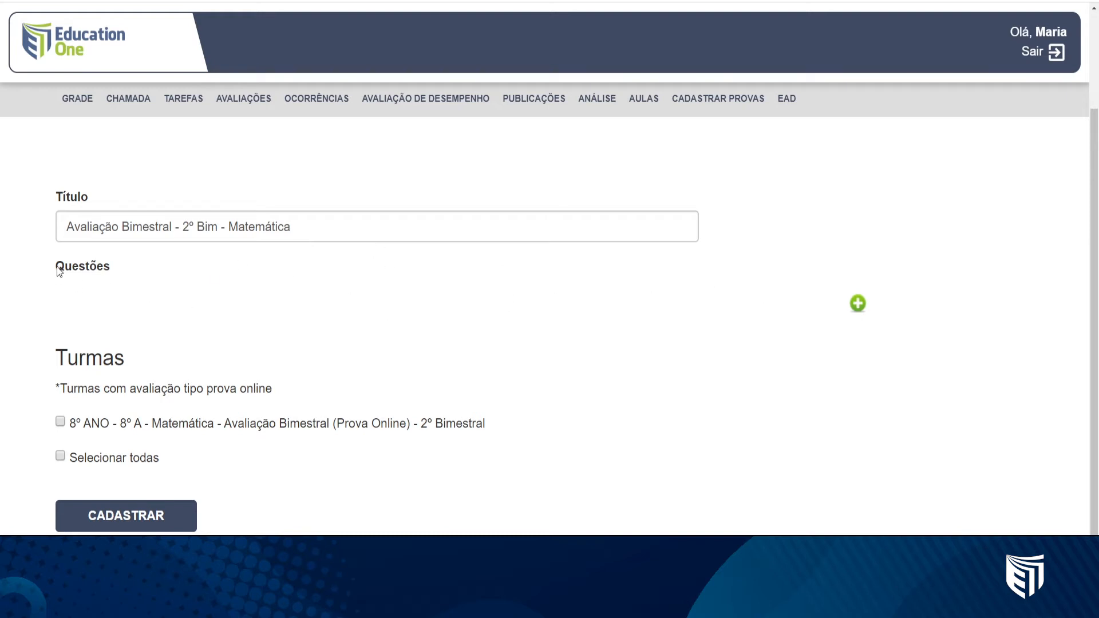
# Add a first question to the exam's Questões section.
pyautogui.moveTo(65, 269); pyautogui.dragTo(99, 272)
pyautogui.click(109, 272)
pyautogui.click(857, 305)
pyautogui.scroll(-2, 237, 235)
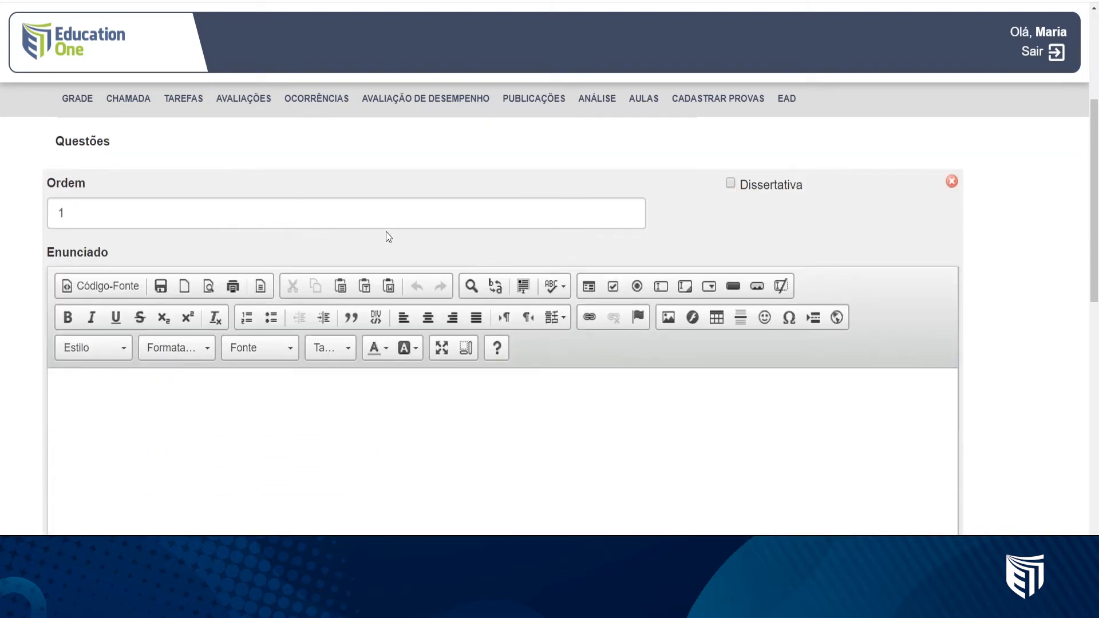
pyautogui.scroll(1, 487, 310)
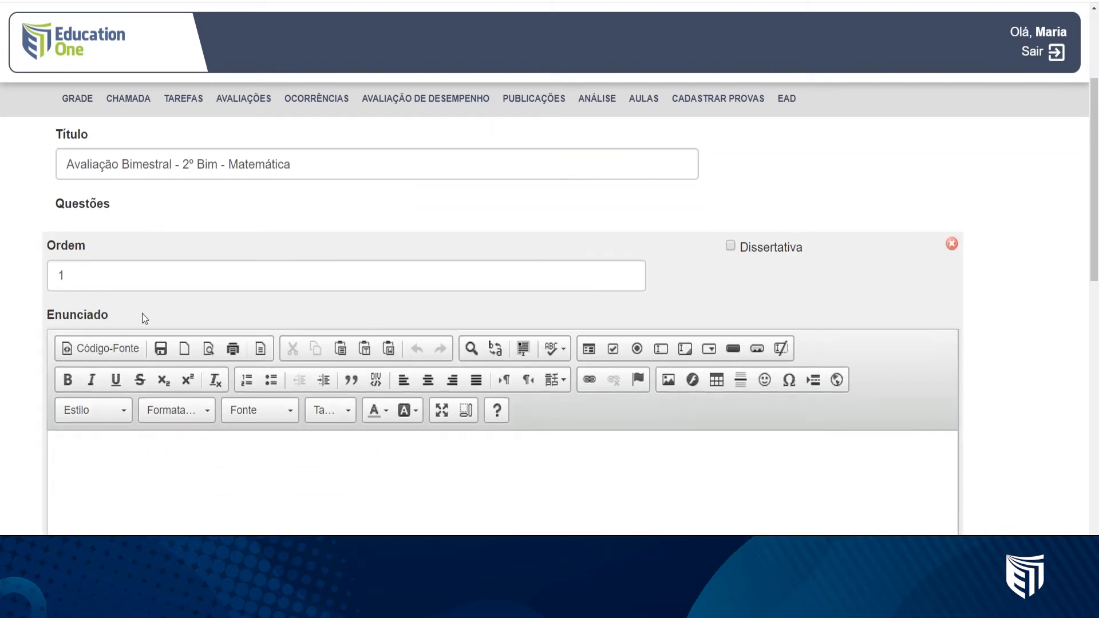
# Try 7 as the question's order number and set it back to 1.
pyautogui.moveTo(87, 248); pyautogui.dragTo(57, 246)
pyautogui.click(77, 276)
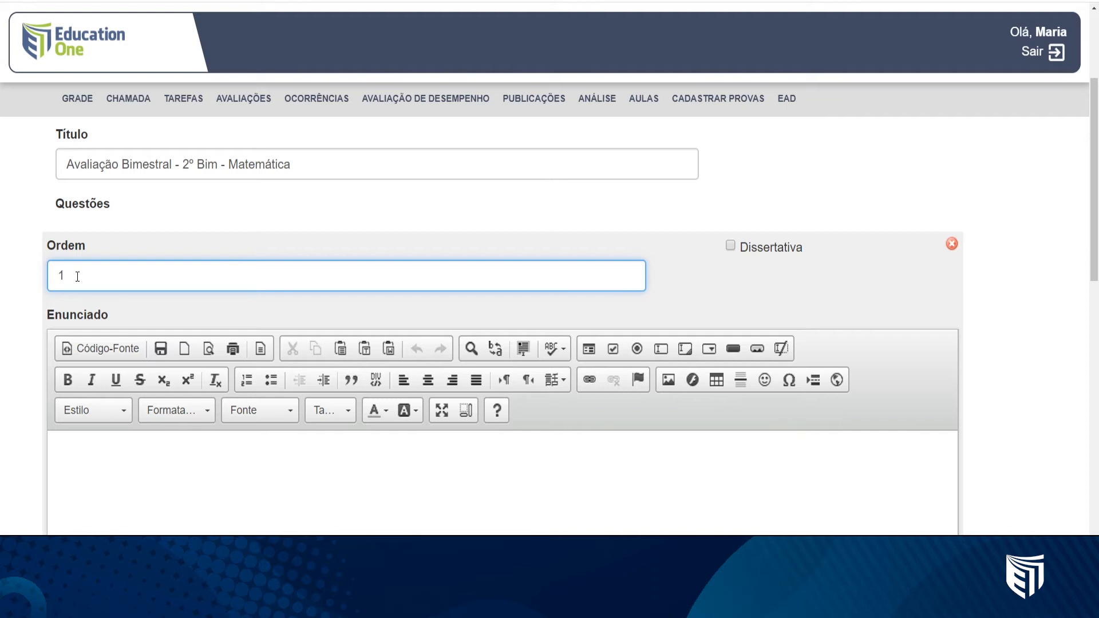
pyautogui.press('BackSpace')
pyautogui.write('7')
pyautogui.press('BackSpace')
pyautogui.write('1')
# Examine the question's Dissertativa setting, its statement editor and the answer options with their correct-answer markers.
pyautogui.scroll(-1, 745, 263)
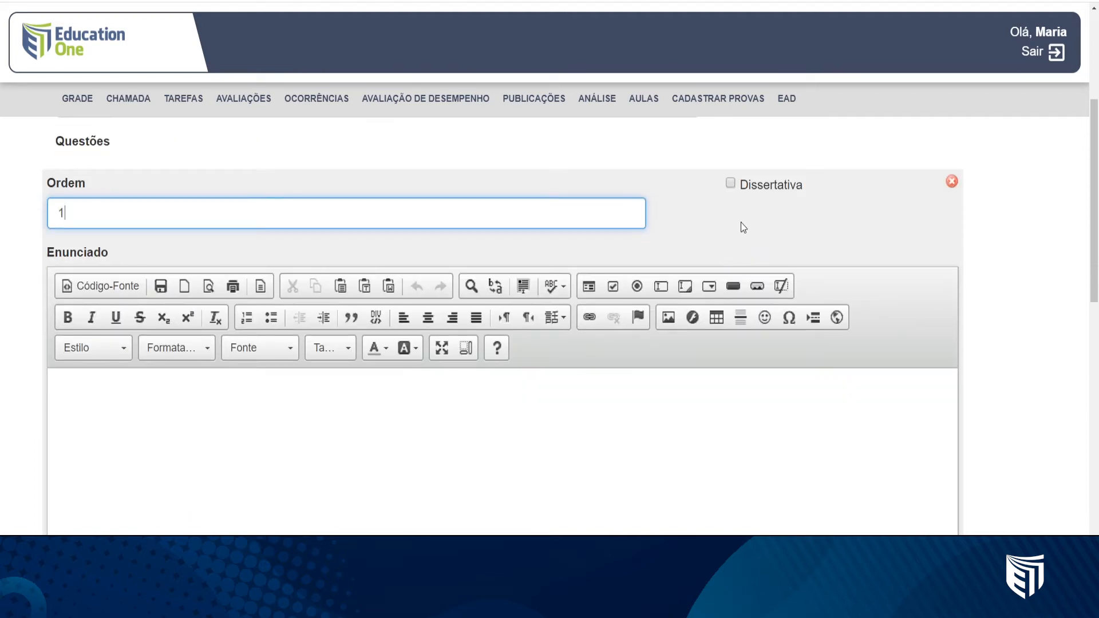
pyautogui.moveTo(741, 188); pyautogui.dragTo(794, 185)
pyautogui.click(808, 188)
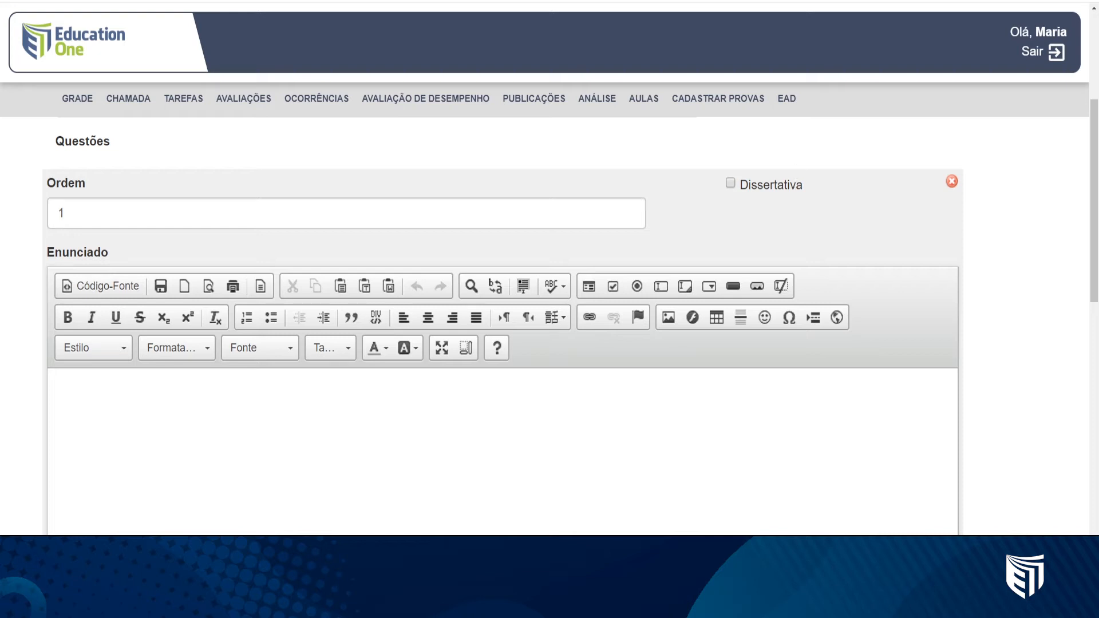
pyautogui.scroll(-1, 327, 351)
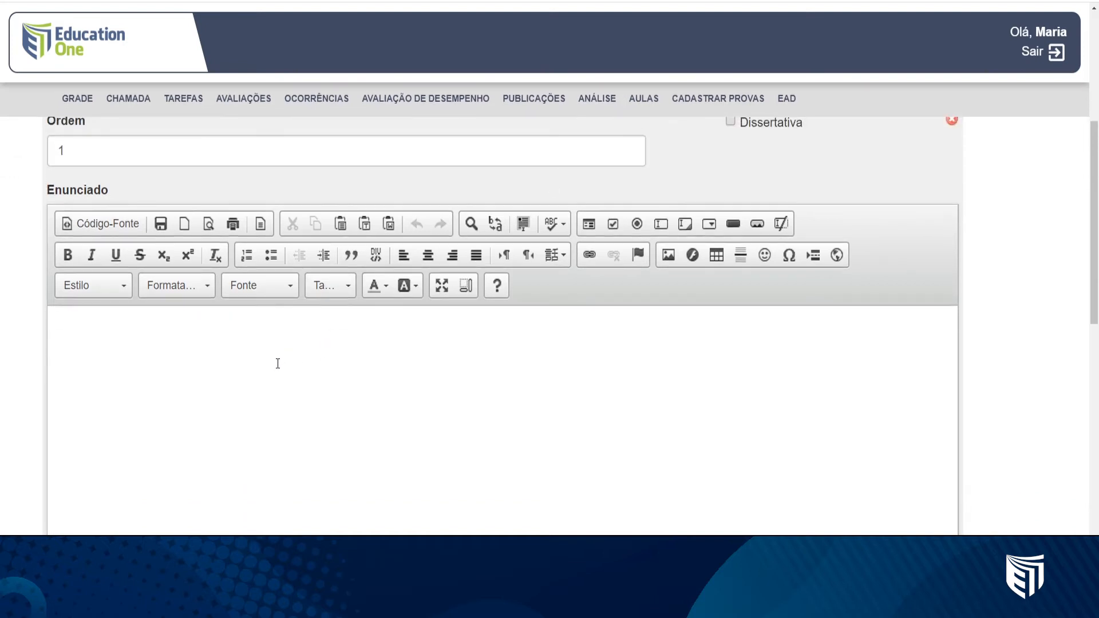
pyautogui.scroll(-1, 278, 361)
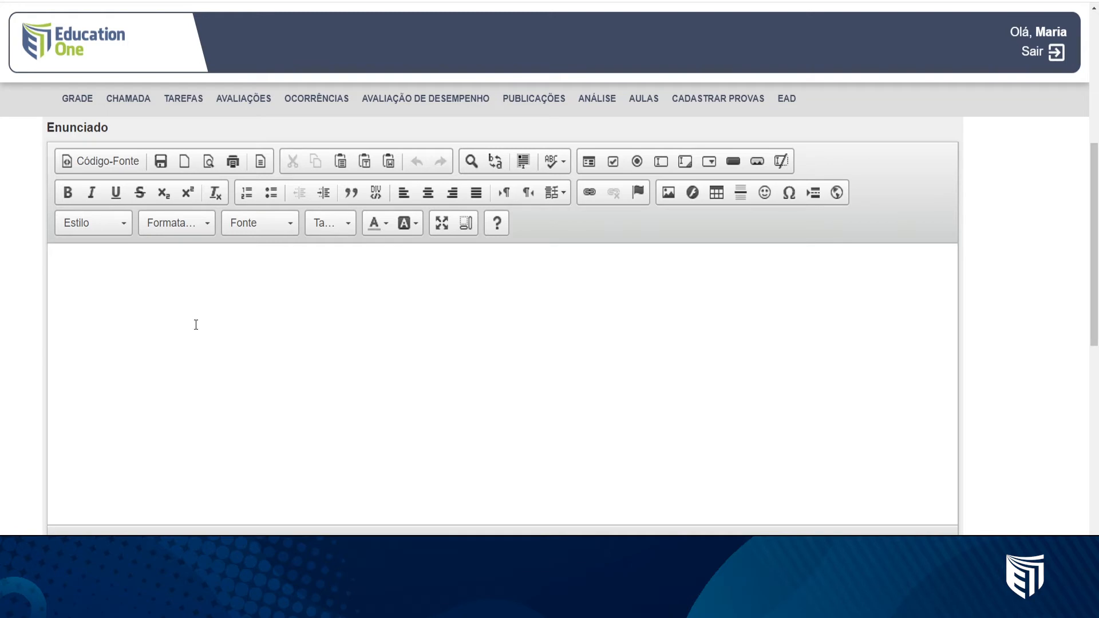
pyautogui.scroll(-4, 193, 325)
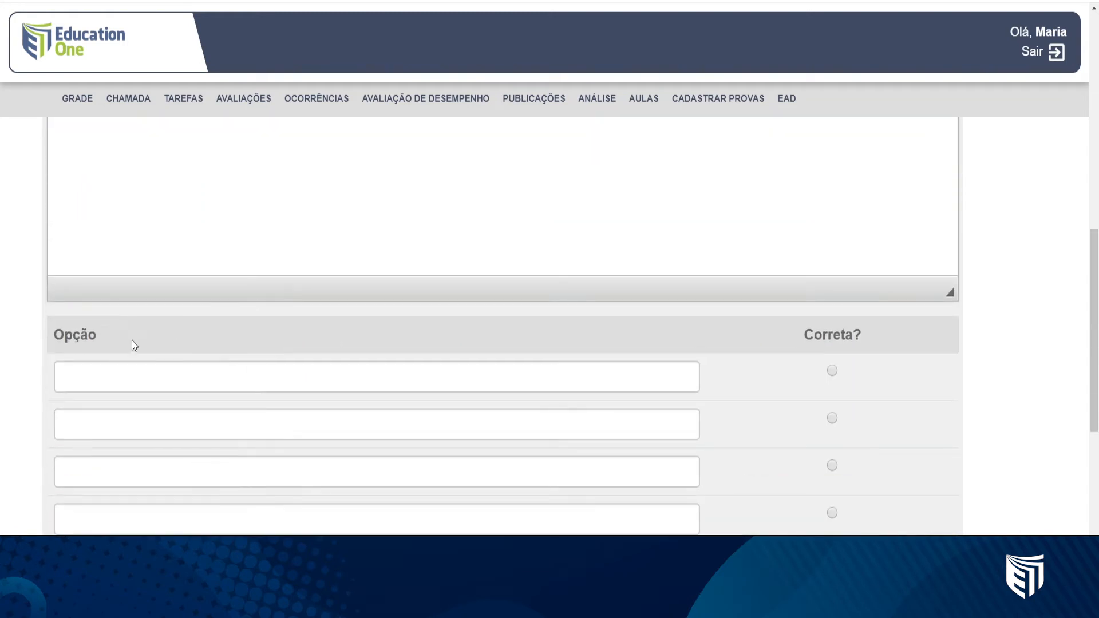
pyautogui.scroll(-1, 133, 339)
pyautogui.scroll(2, 452, 394)
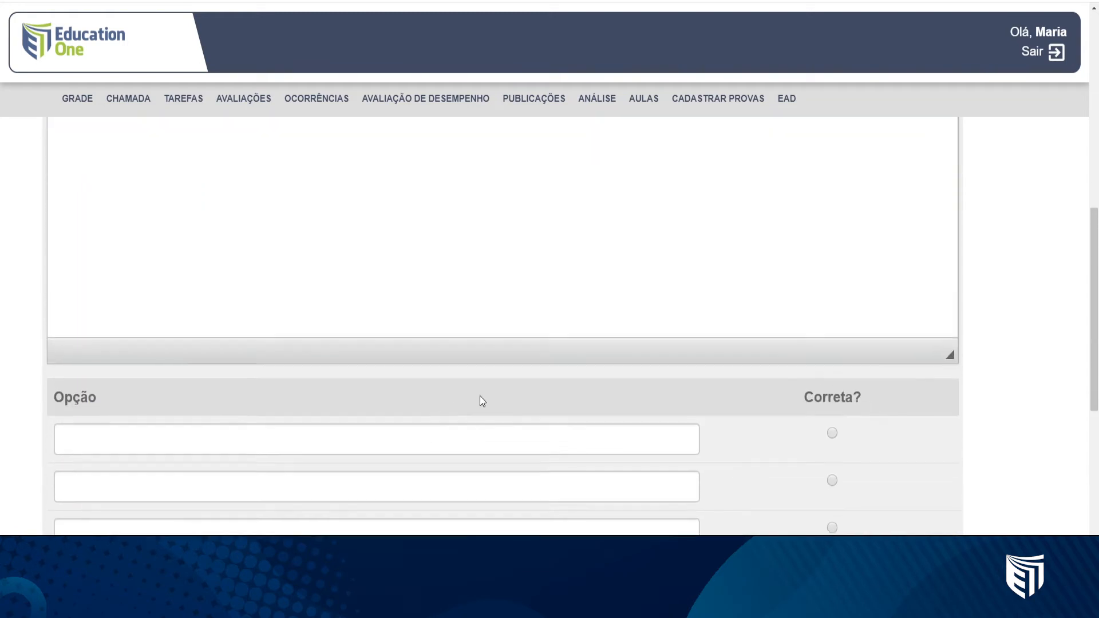
# Mark question 1 as Dissertativa and check the answer area below its statement.
pyautogui.scroll(5, 452, 394)
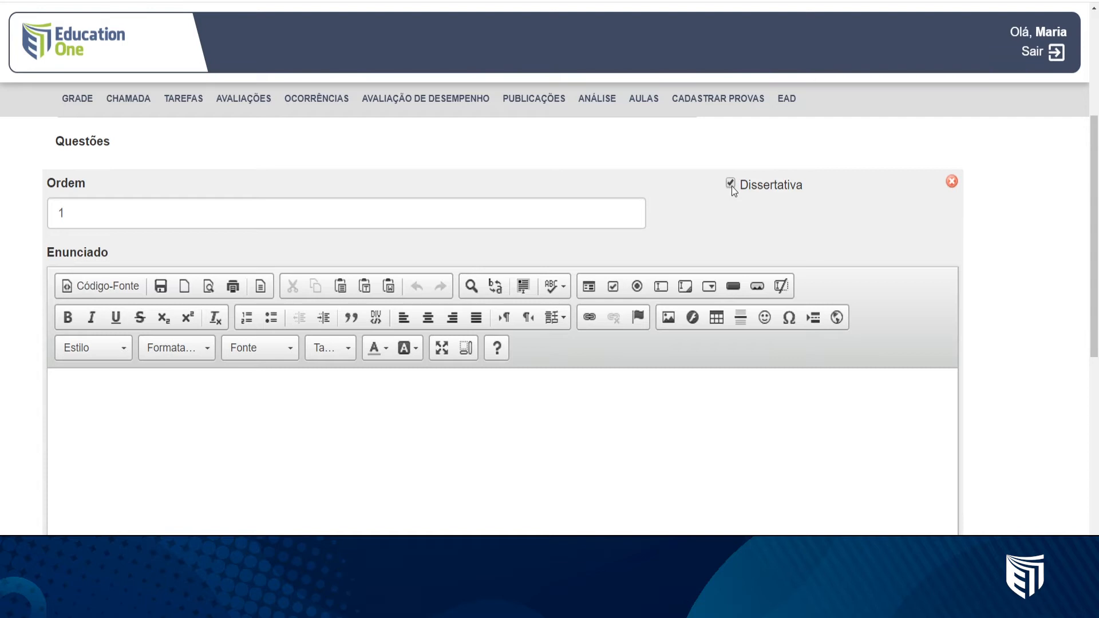
pyautogui.click(731, 184)
pyautogui.scroll(-5, 736, 204)
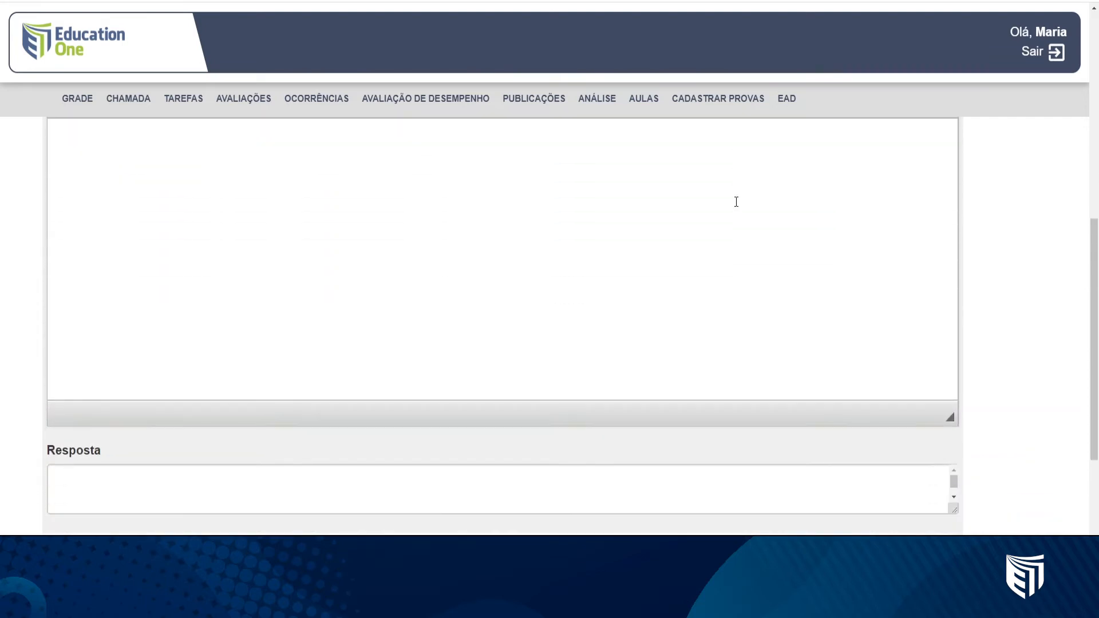
pyautogui.scroll(5, 737, 202)
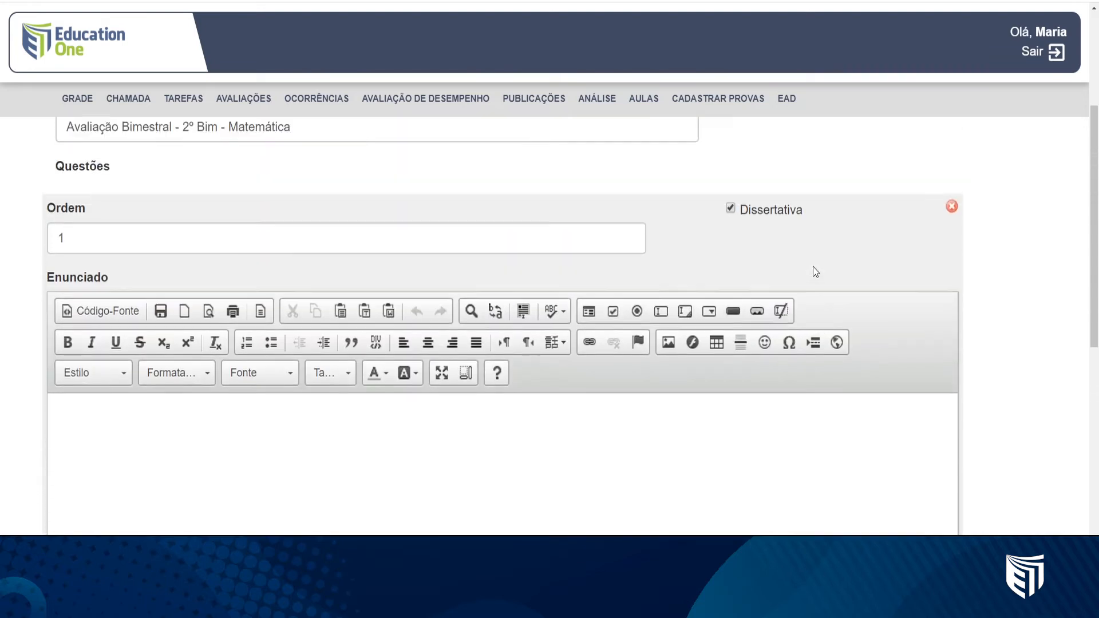
pyautogui.scroll(1, 790, 261)
pyautogui.scroll(-1, 344, 279)
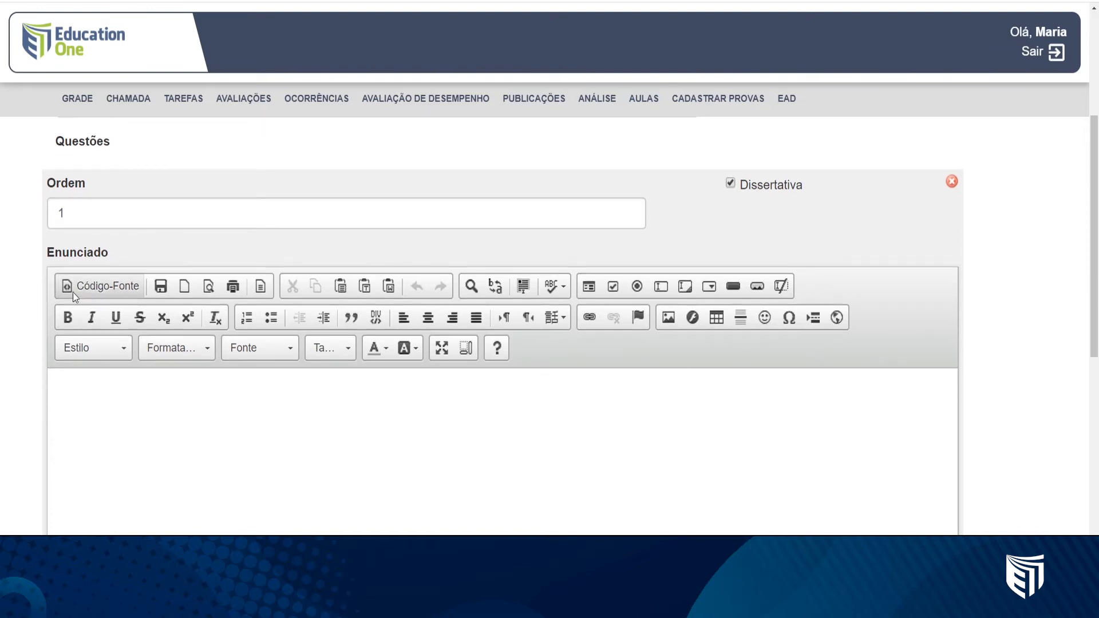
# Place the text cursor in the question's Enunciado editor.
pyautogui.moveTo(95, 256); pyautogui.dragTo(104, 256)
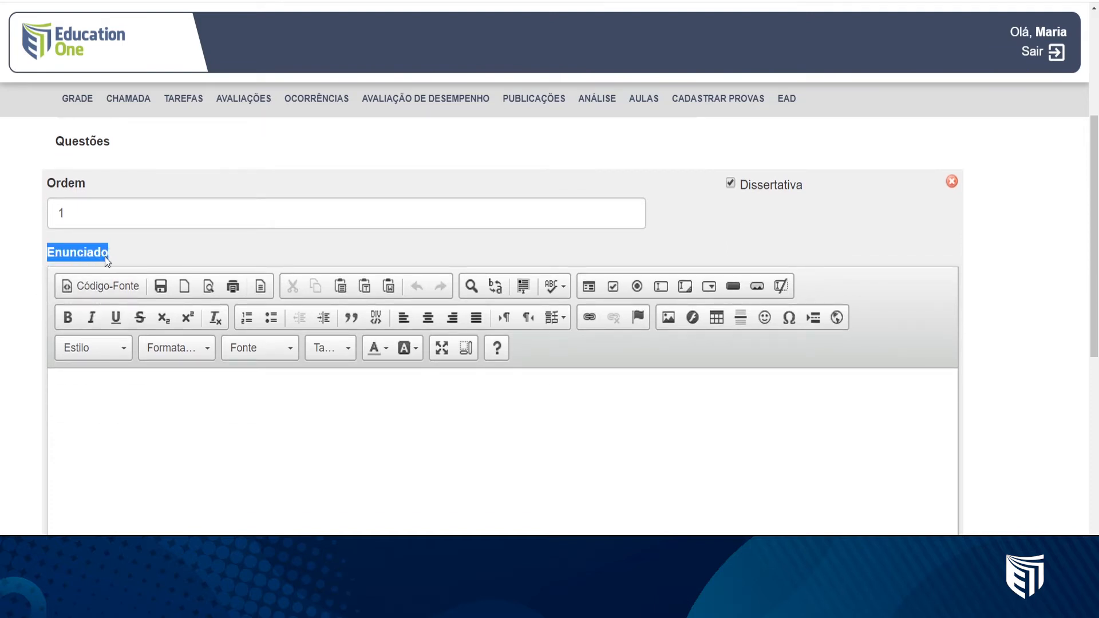
pyautogui.click(356, 488)
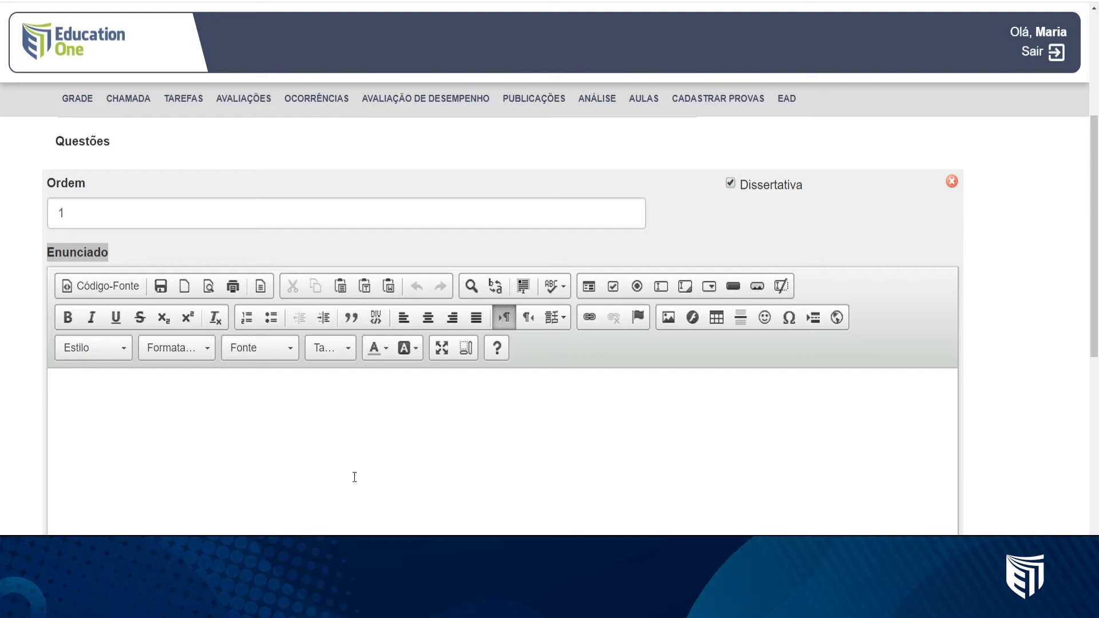
pyautogui.click(339, 467)
pyautogui.scroll(-2, 412, 392)
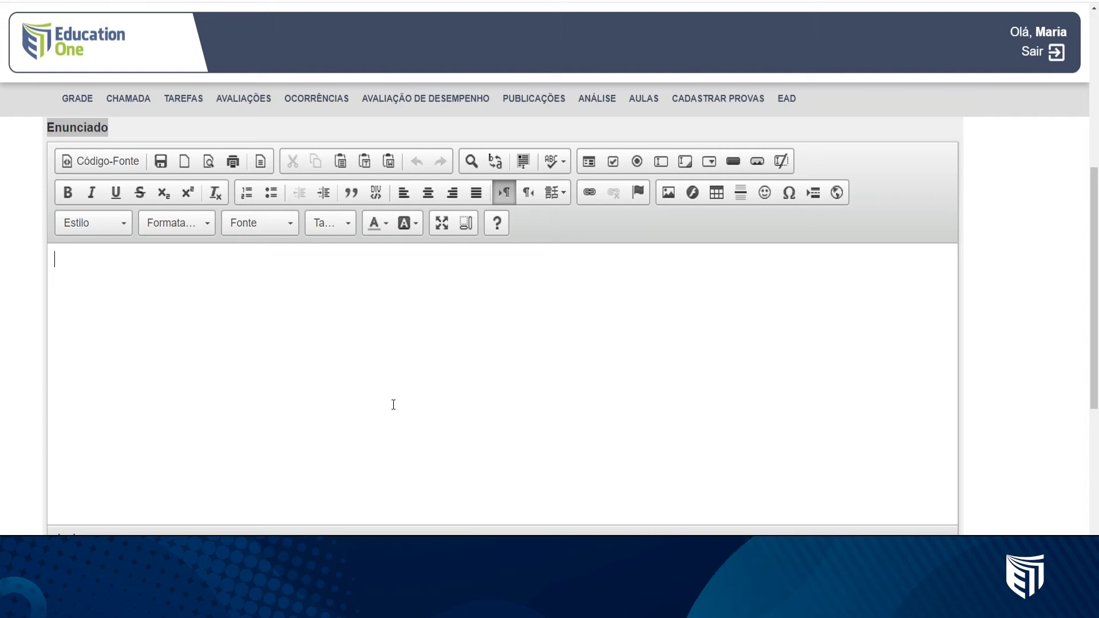
# Start inserting an image into the question statement, choosing _LS_4272.JPG from the server's Images folder.
pyautogui.click(671, 195)
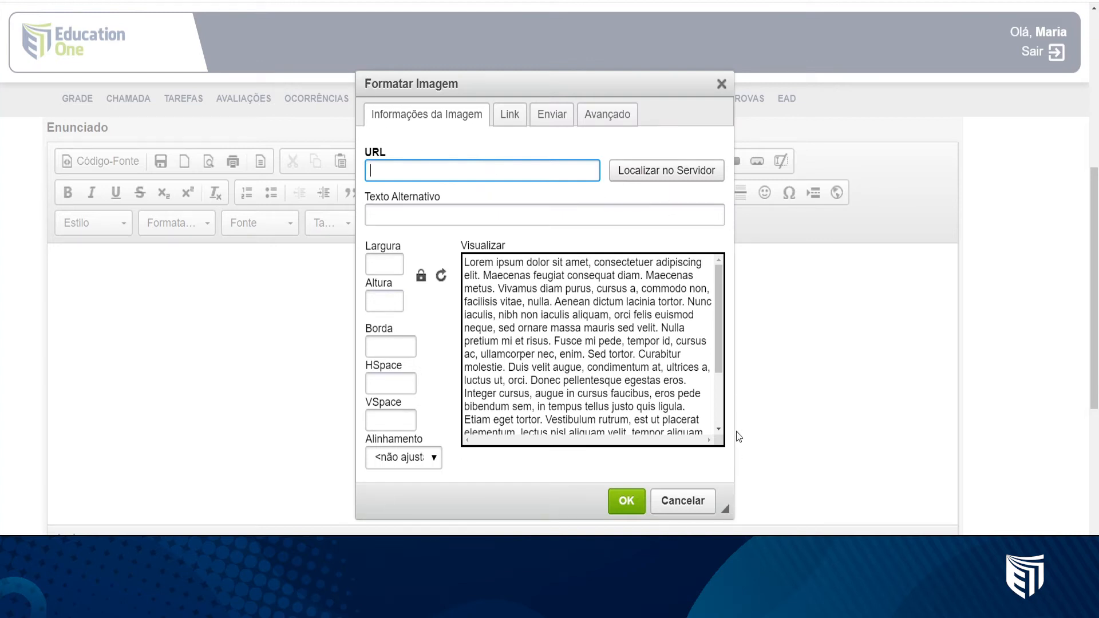
pyautogui.click(699, 174)
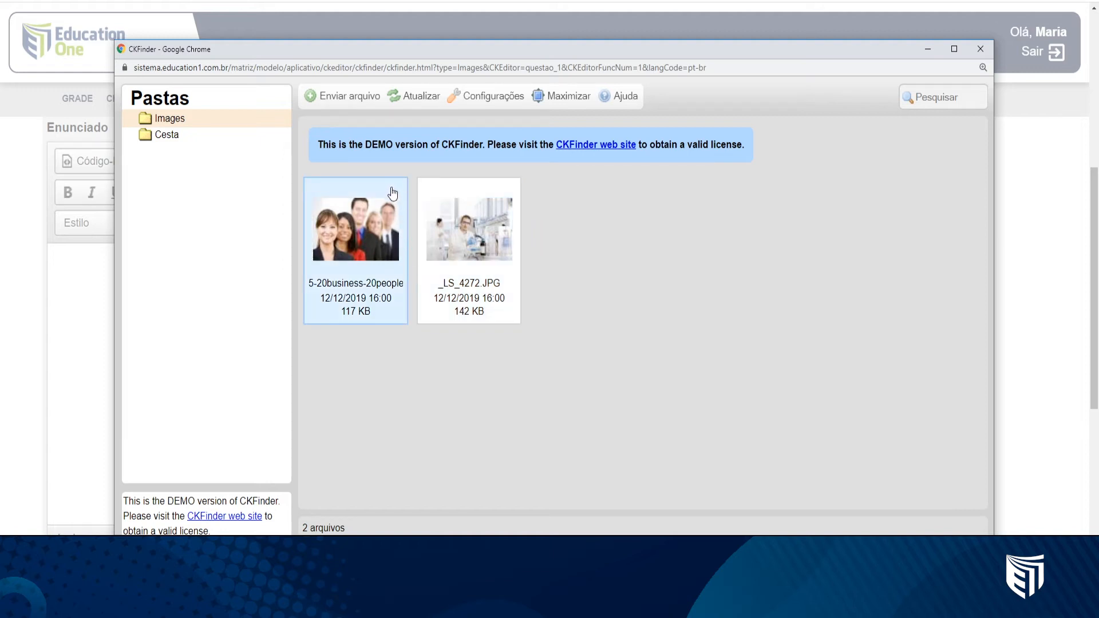
pyautogui.click(351, 102)
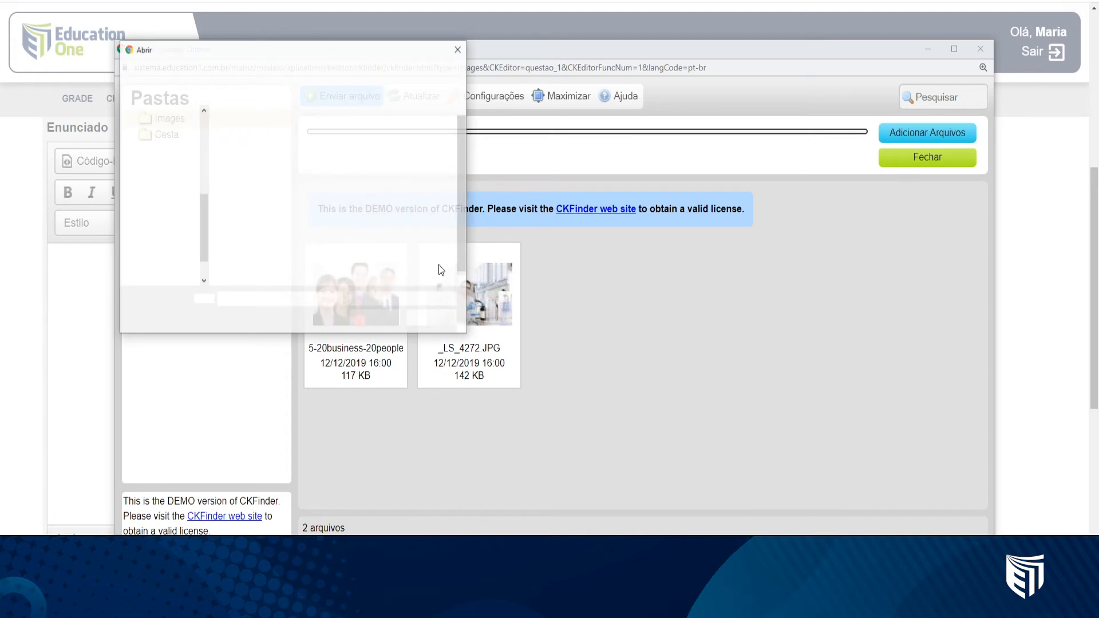
pyautogui.click(435, 319)
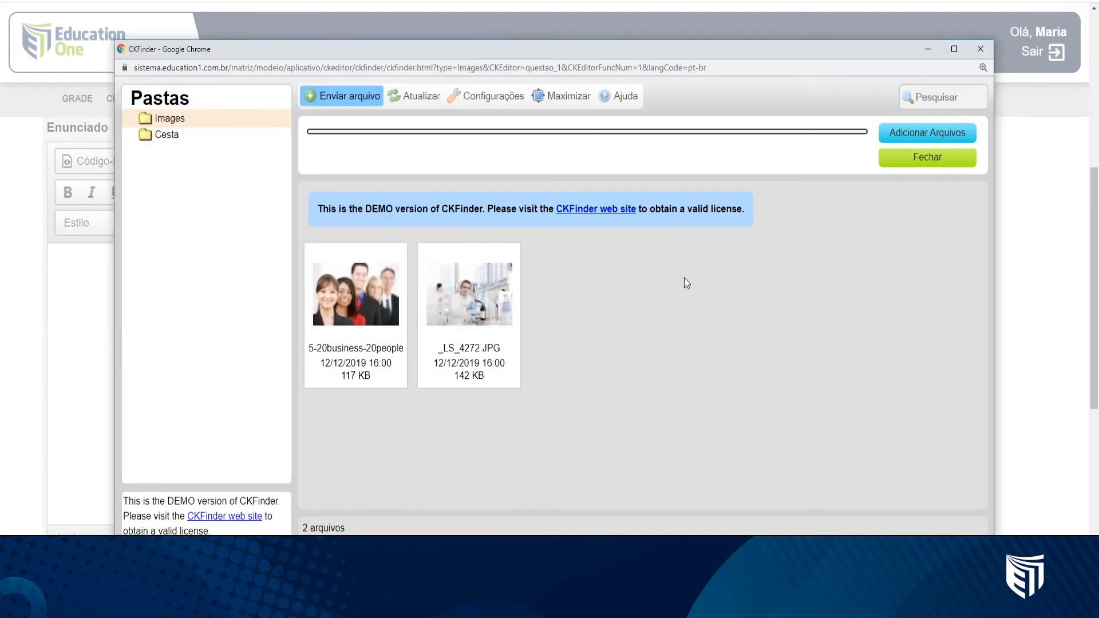
pyautogui.click(449, 326)
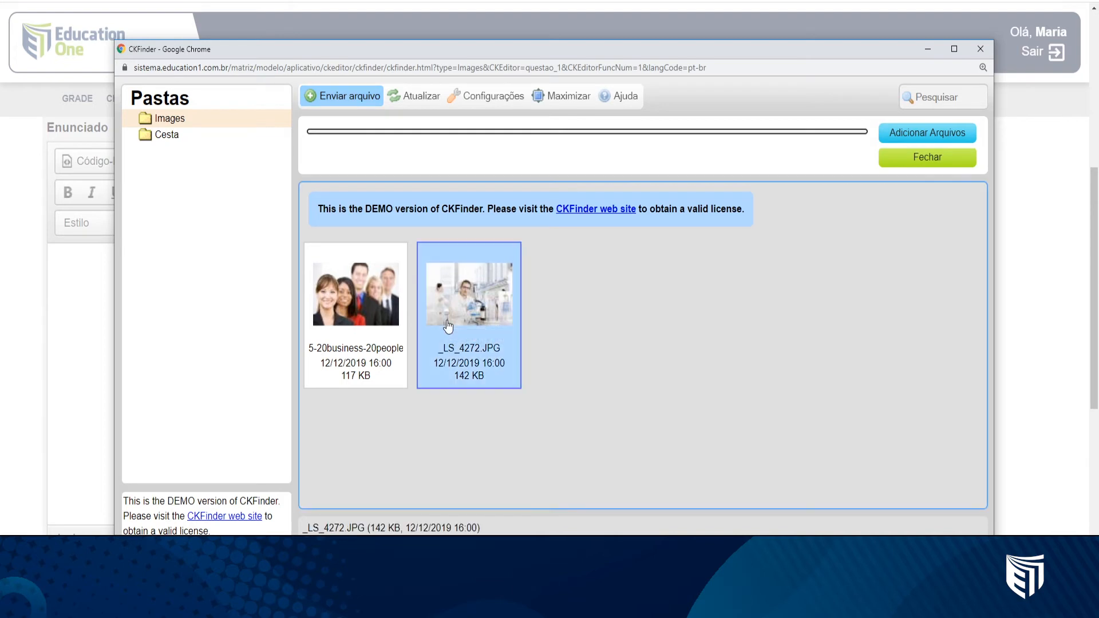
pyautogui.doubleClick(448, 326)
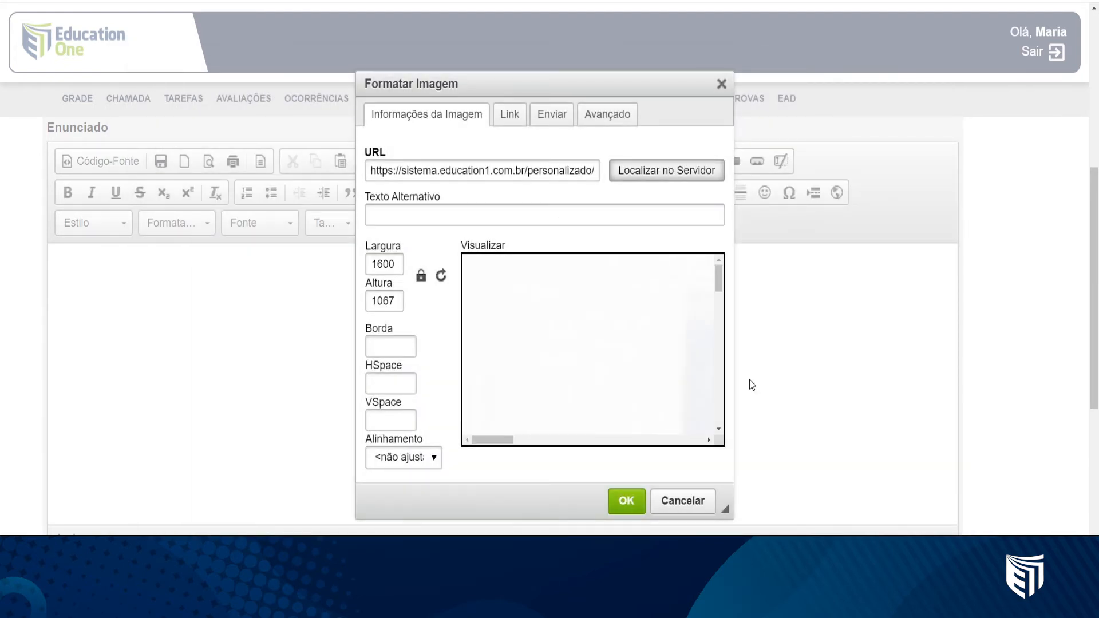
# Review the image's width and height settings and discard the image insertion.
pyautogui.doubleClick(389, 265)
pyautogui.moveTo(397, 300); pyautogui.dragTo(374, 297)
pyautogui.click(395, 266)
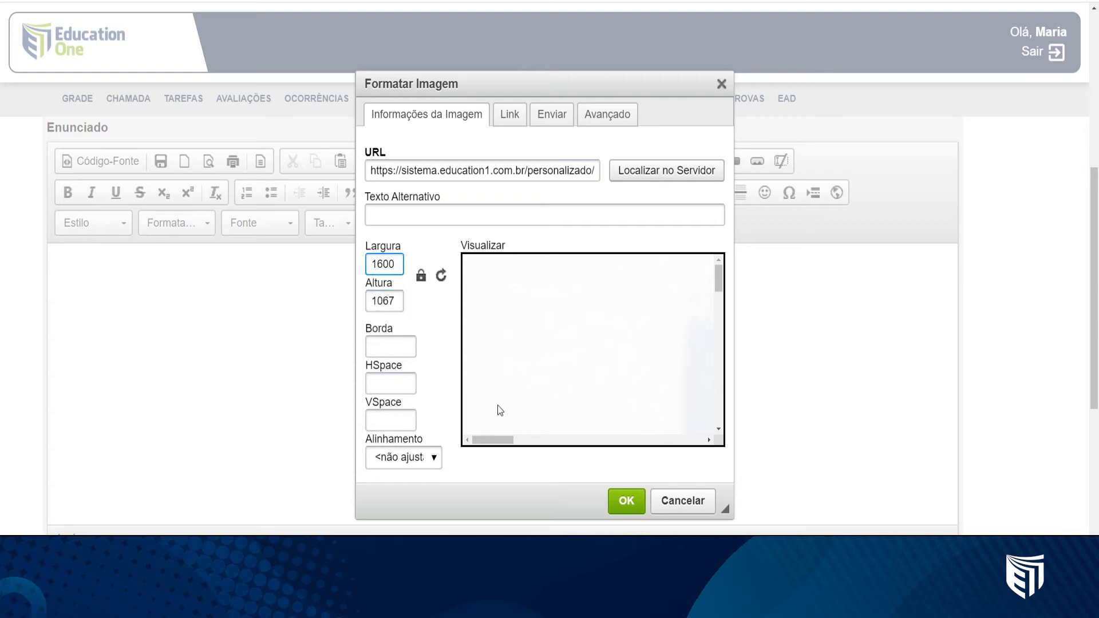
pyautogui.click(704, 504)
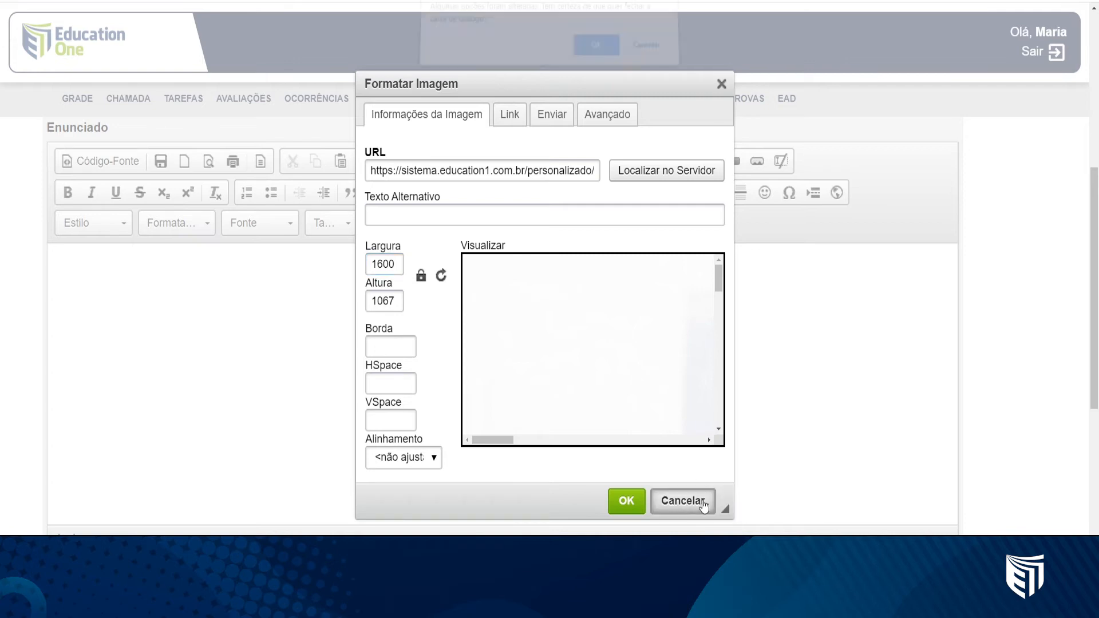
pyautogui.click(598, 61)
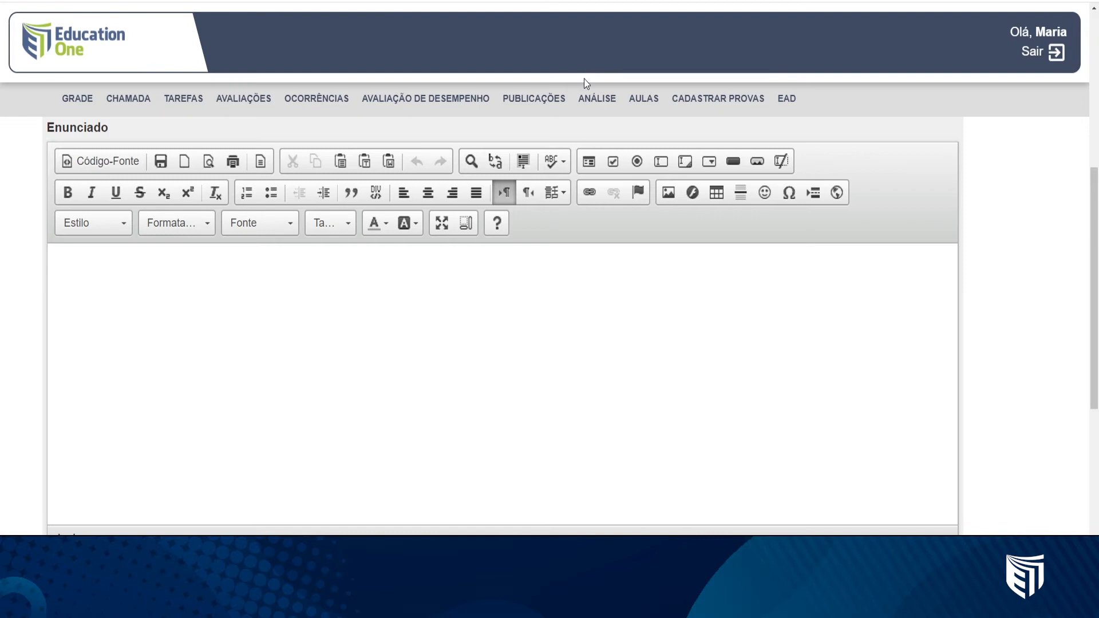
# Write question 1's statement in Portuguese, asking a school's real height in metres from a 10 cm high drawing where each 4 cm equals 5m.
pyautogui.scroll(1, 584, 81)
pyautogui.scroll(1, 558, 345)
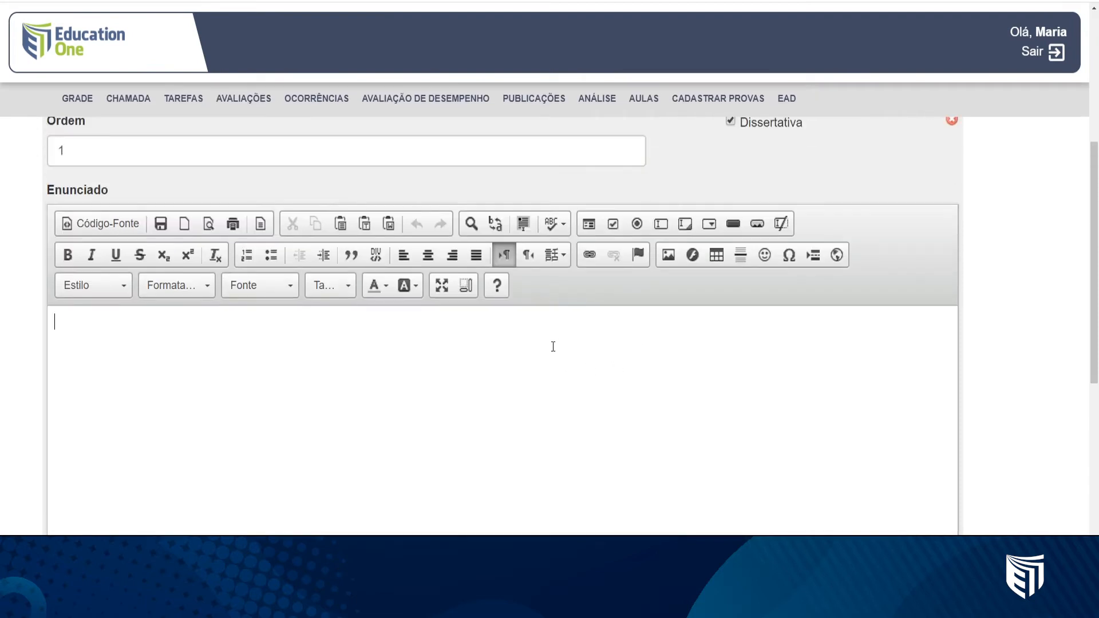
pyautogui.scroll(-1, 550, 346)
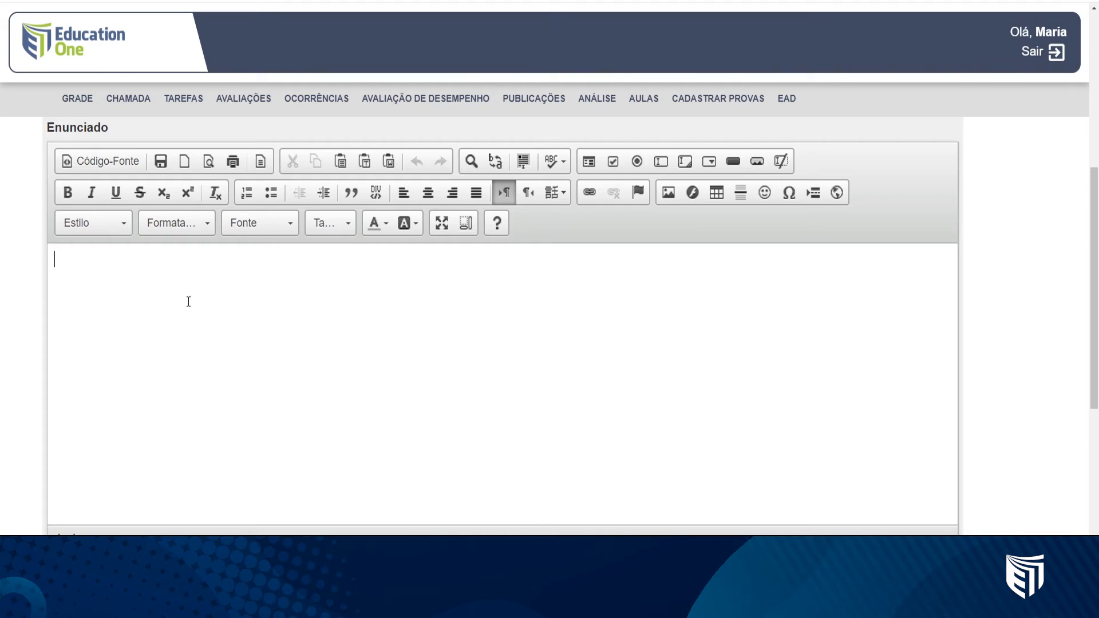
pyautogui.write('O desenho de um colégio foi feito na seguinte escala: cada 4 cm equivalem a 5m. A representação ficou com 10 cm de altura. Qual é a altura real, em metros, do colégio?')
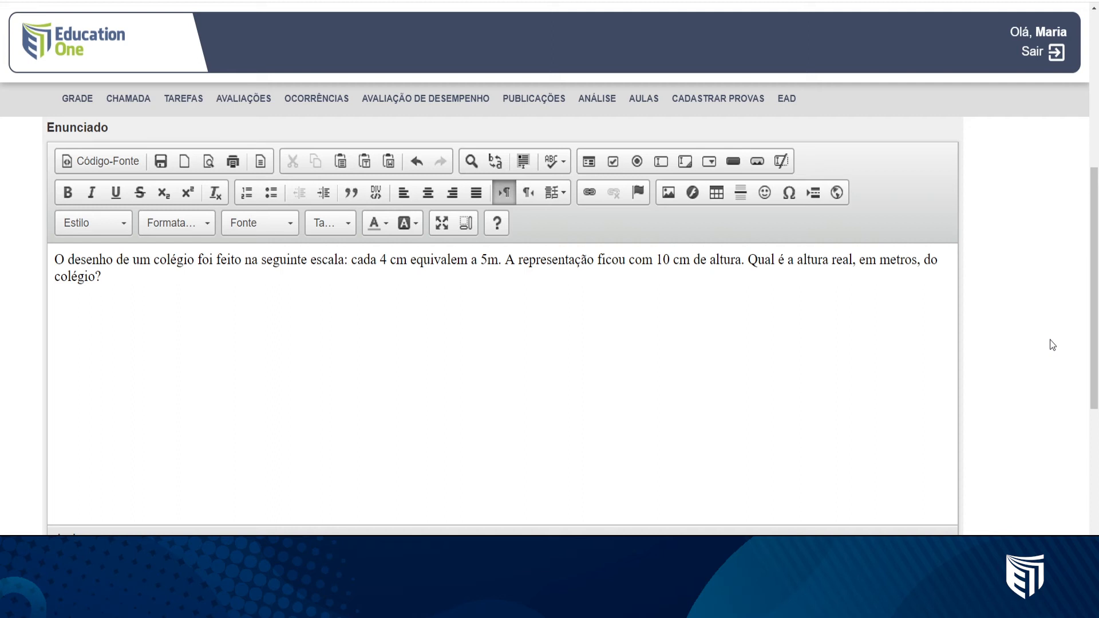
# Fill in the Resposta of question 1 with "12m de altura." and check it against the statement.
pyautogui.scroll(-1, 155, 360)
pyautogui.scroll(-1, 152, 360)
pyautogui.click(145, 422)
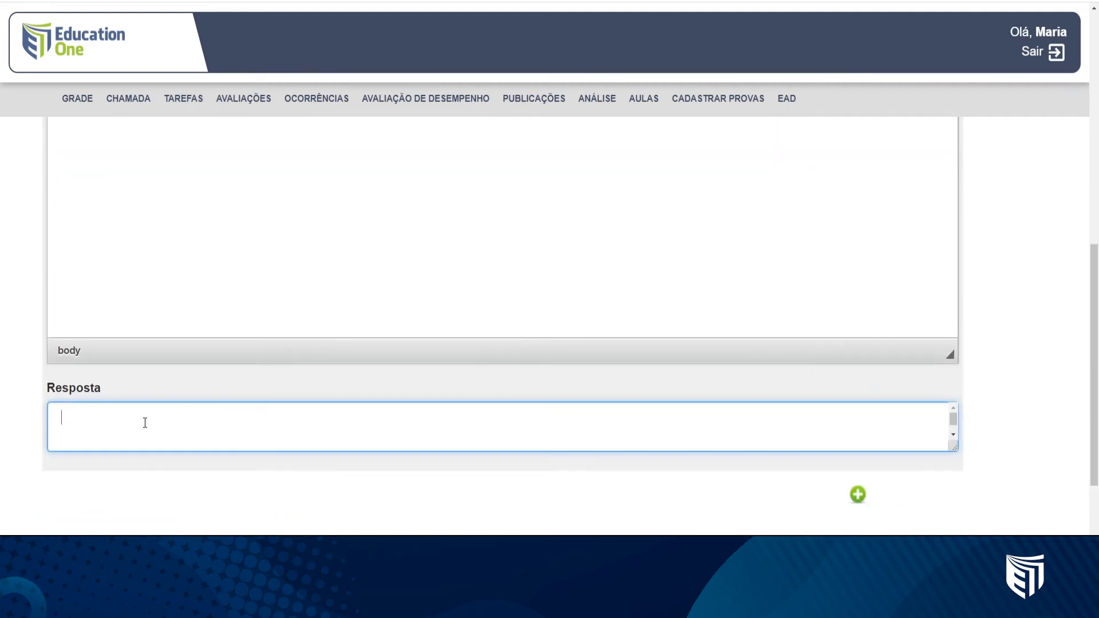
pyautogui.scroll(1, 146, 421)
pyautogui.scroll(1, 152, 413)
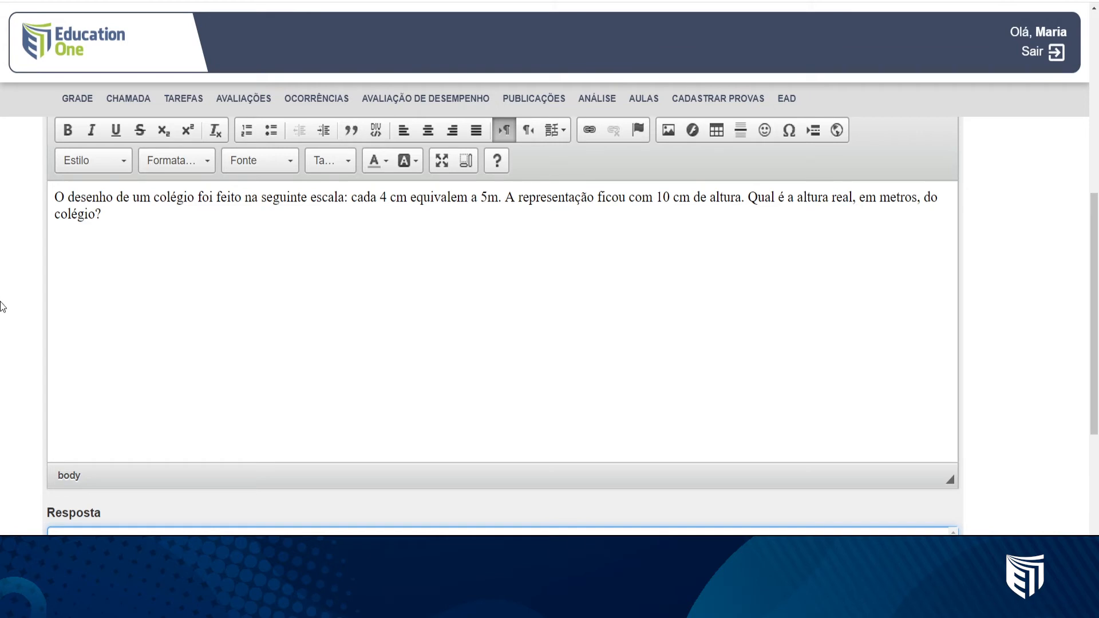
pyautogui.scroll(-1, 20, 363)
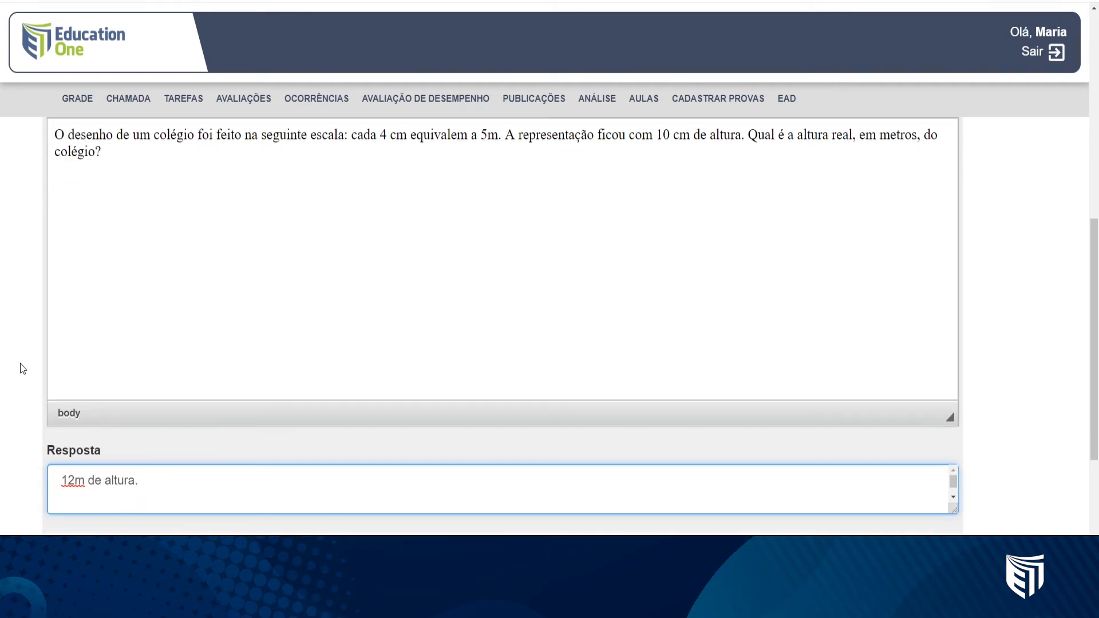
# Add a second question to the exam below question 1.
pyautogui.scroll(-2, 451, 512)
pyautogui.scroll(-2, 868, 375)
pyautogui.click(859, 371)
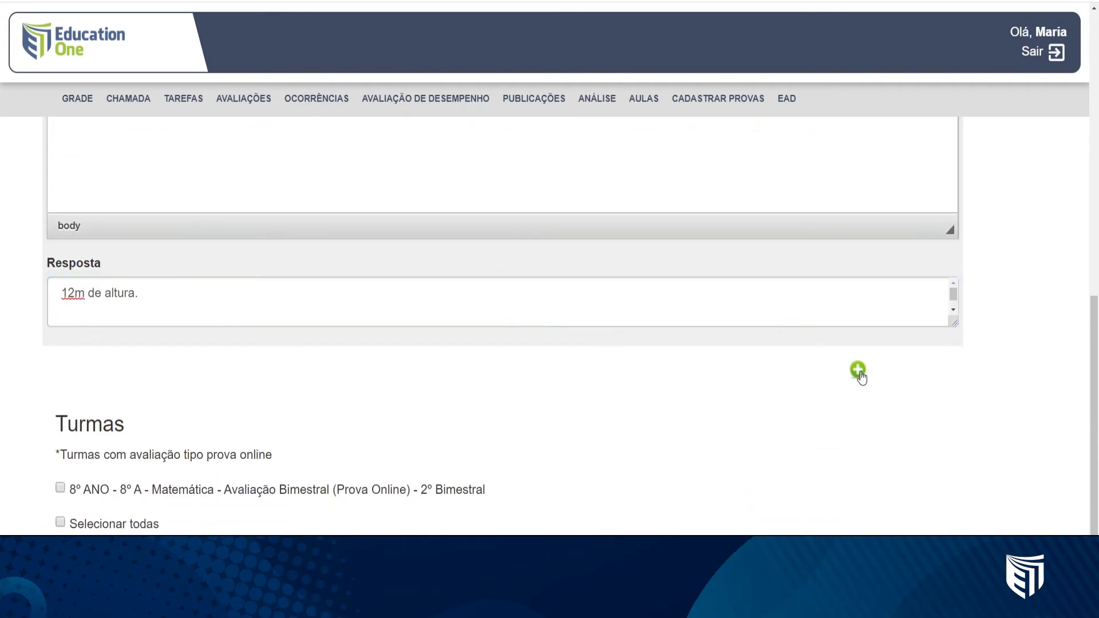
# Enter "A fração 3/100 corresponde ao número decimal" as the Enunciado of question 2, leaving it as multiple choice.
pyautogui.scroll(-2, 570, 362)
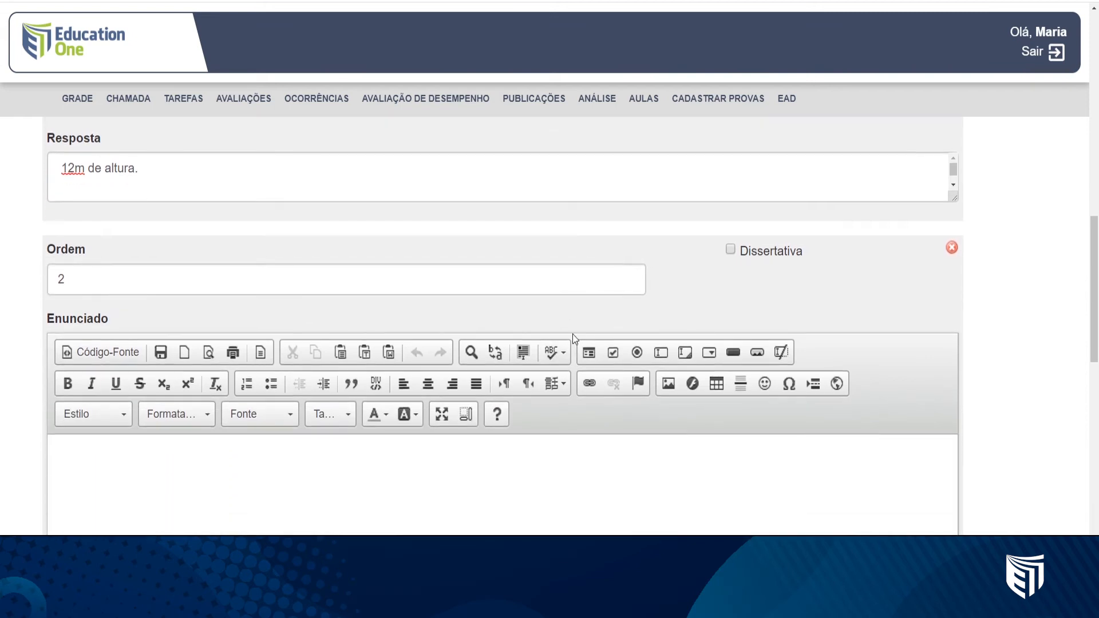
pyautogui.scroll(-2, 573, 334)
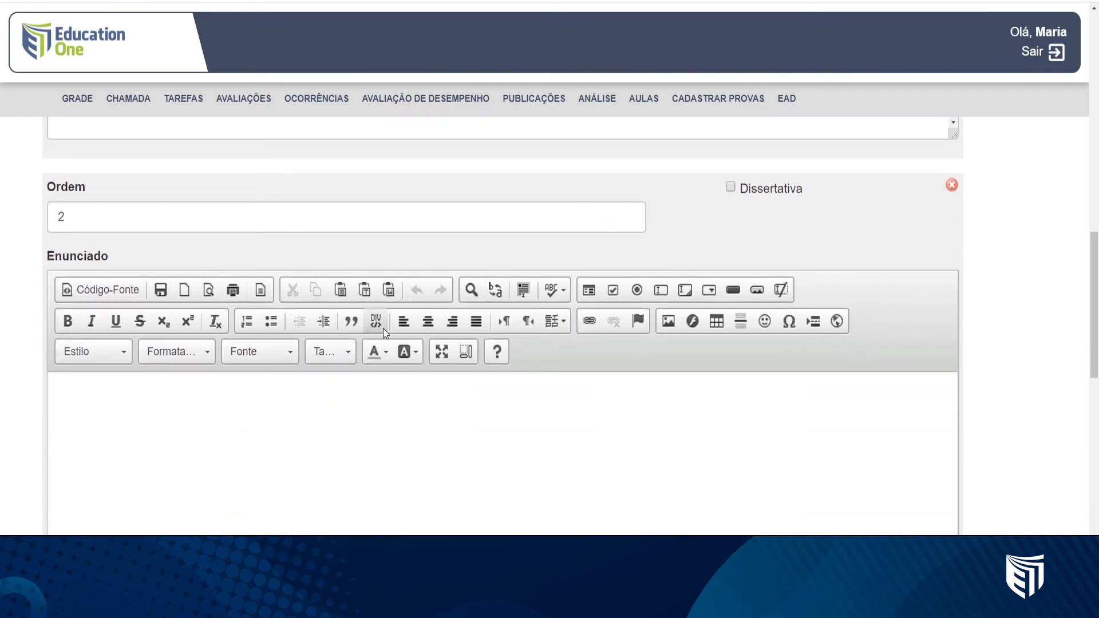
pyautogui.scroll(-1, 383, 328)
pyautogui.scroll(-1, 395, 368)
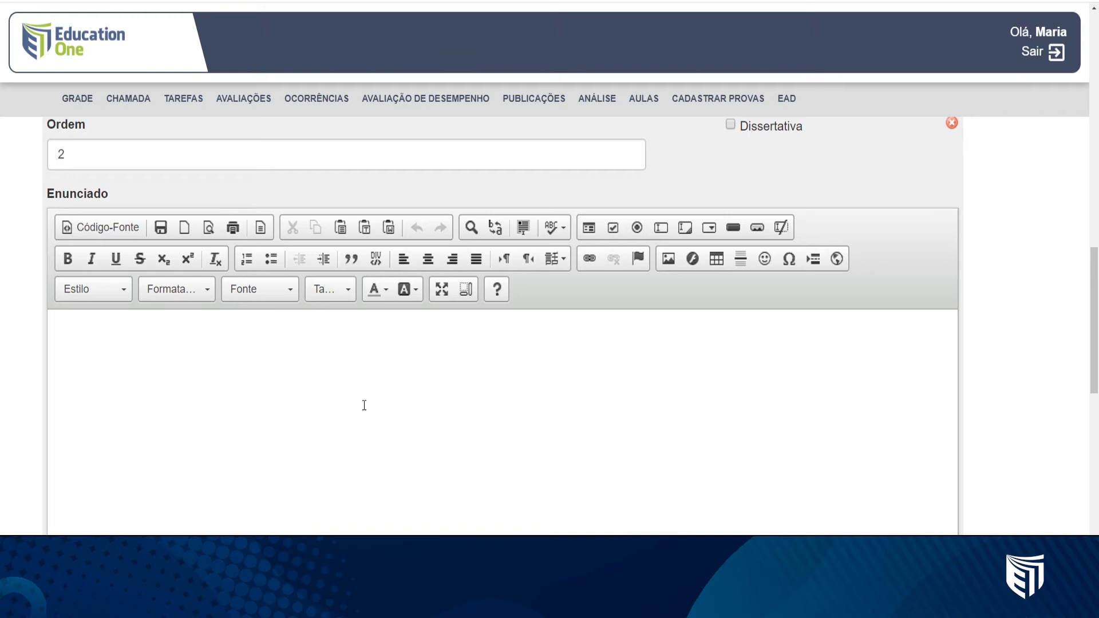
pyautogui.click(62, 147)
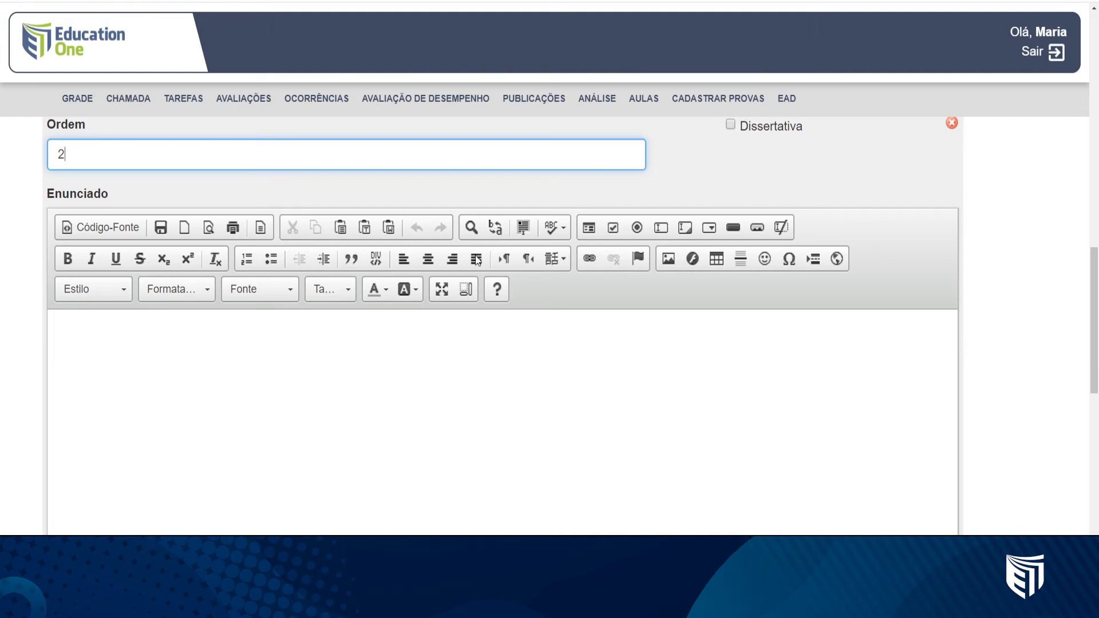
pyautogui.moveTo(110, 196); pyautogui.dragTo(84, 202)
pyautogui.click(390, 523)
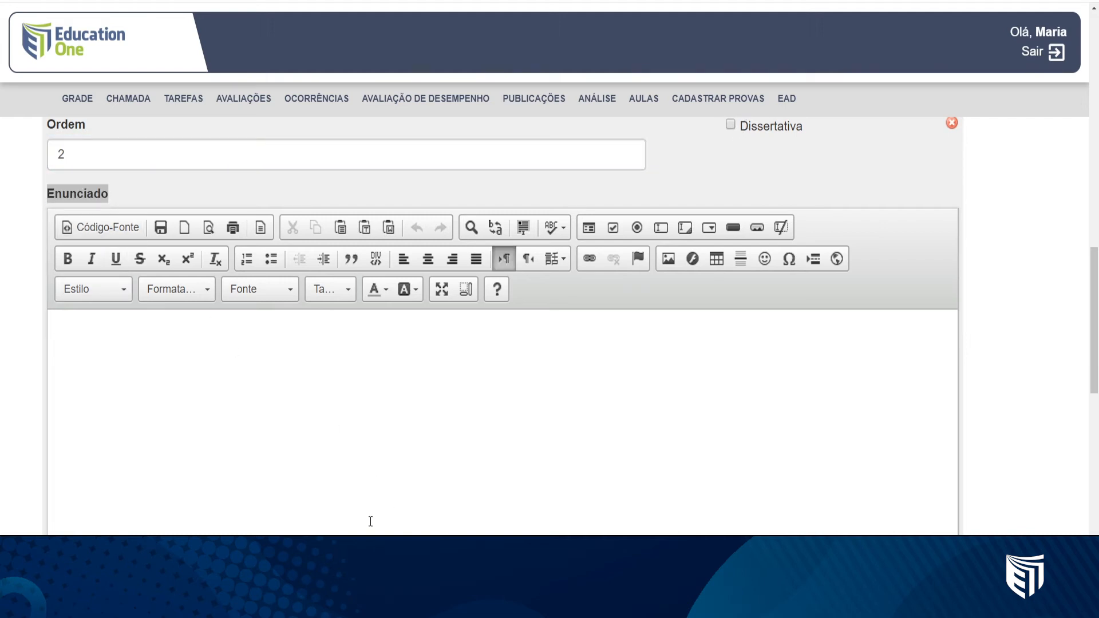
pyautogui.write('A fração 3/100 corresponde ao número decimal')
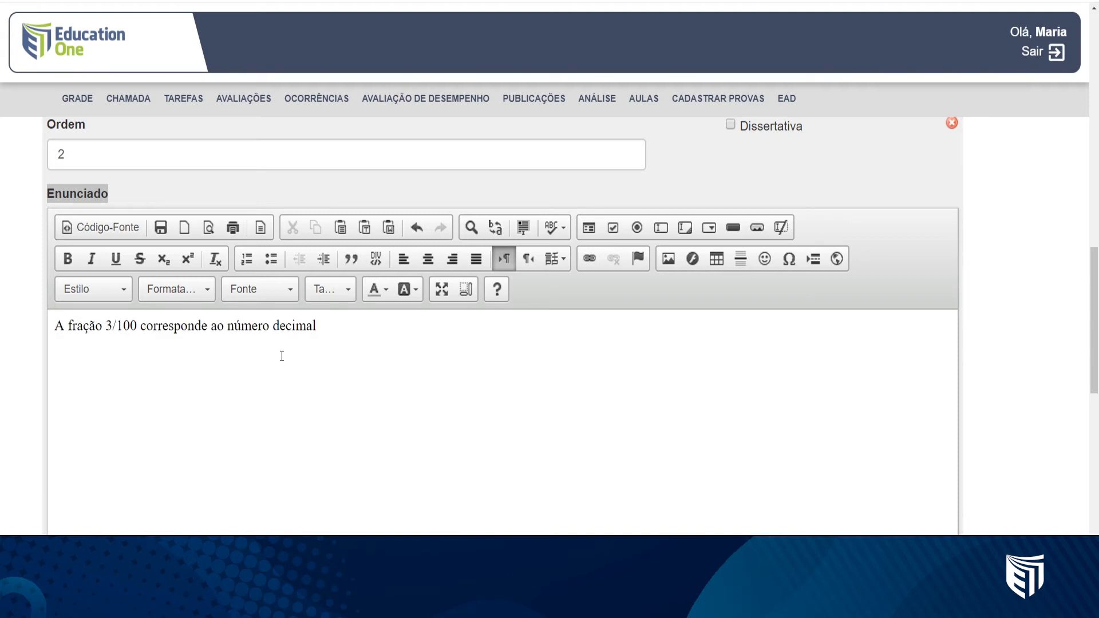
# Clear the fourth answer option of question 2 and enter "0,0003." in it again.
pyautogui.scroll(-8, 283, 354)
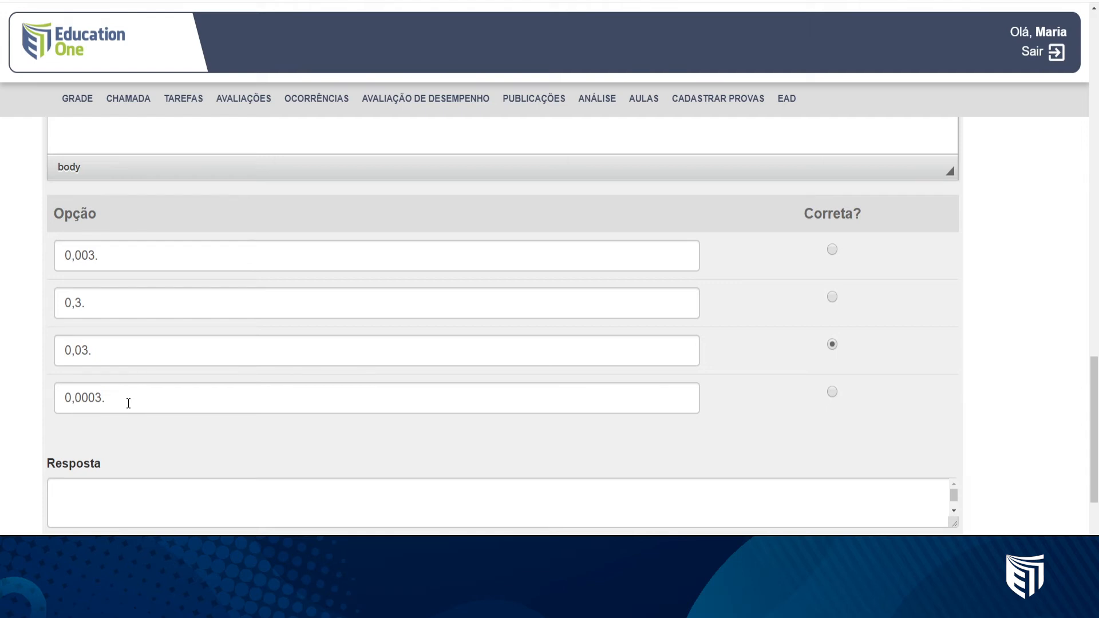
pyautogui.moveTo(137, 409); pyautogui.dragTo(55, 406)
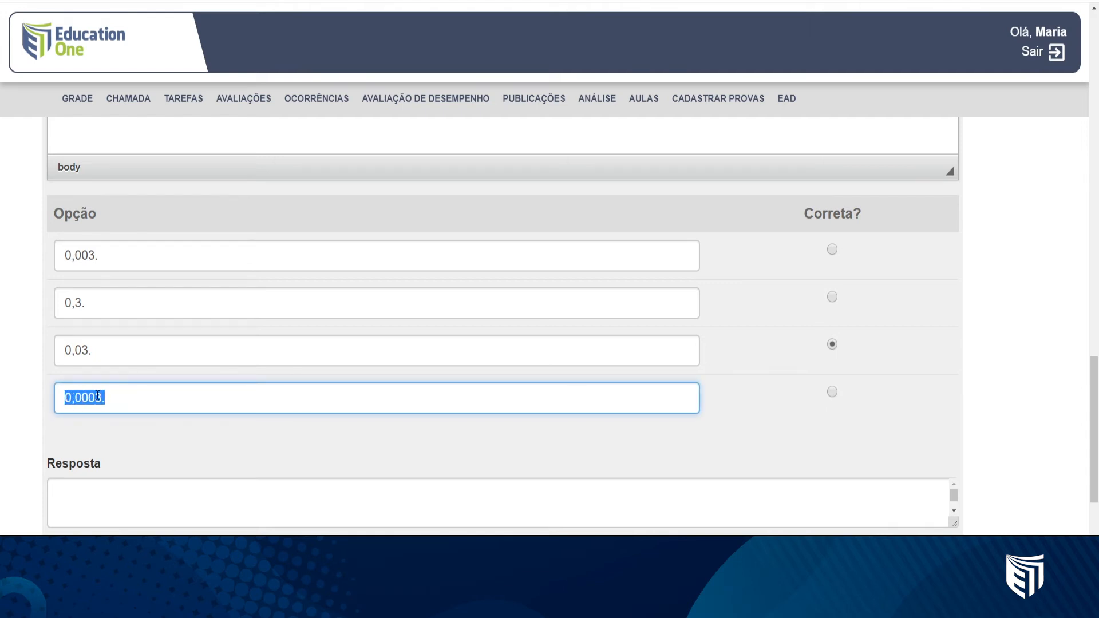
pyautogui.press('BackSpace')
pyautogui.click(140, 440)
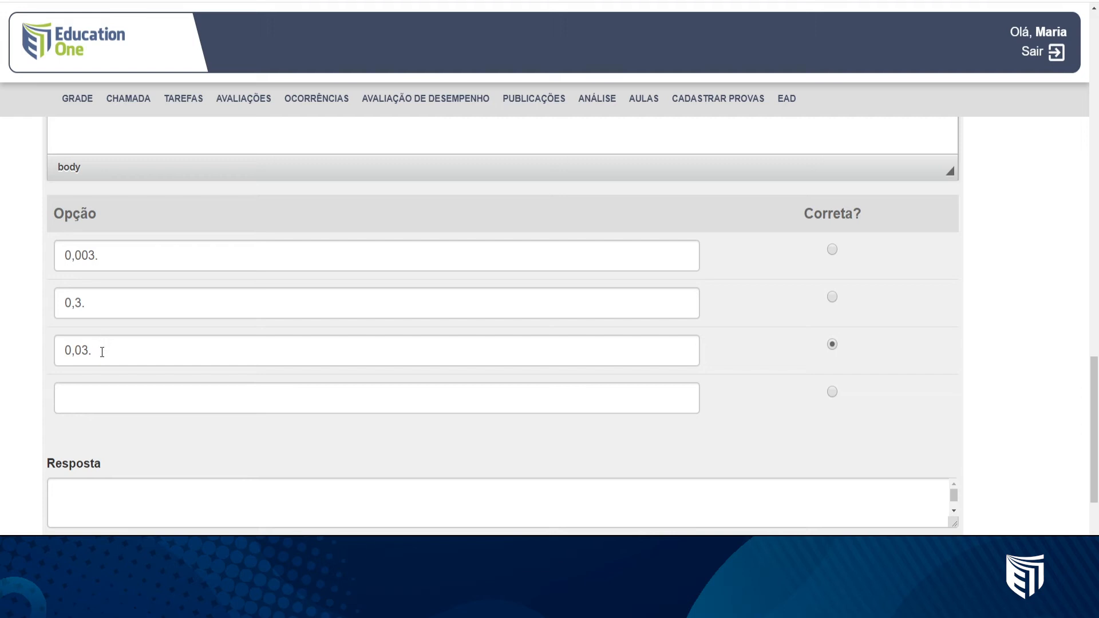
pyautogui.click(95, 391)
pyautogui.press('Down')
pyautogui.press('Return')
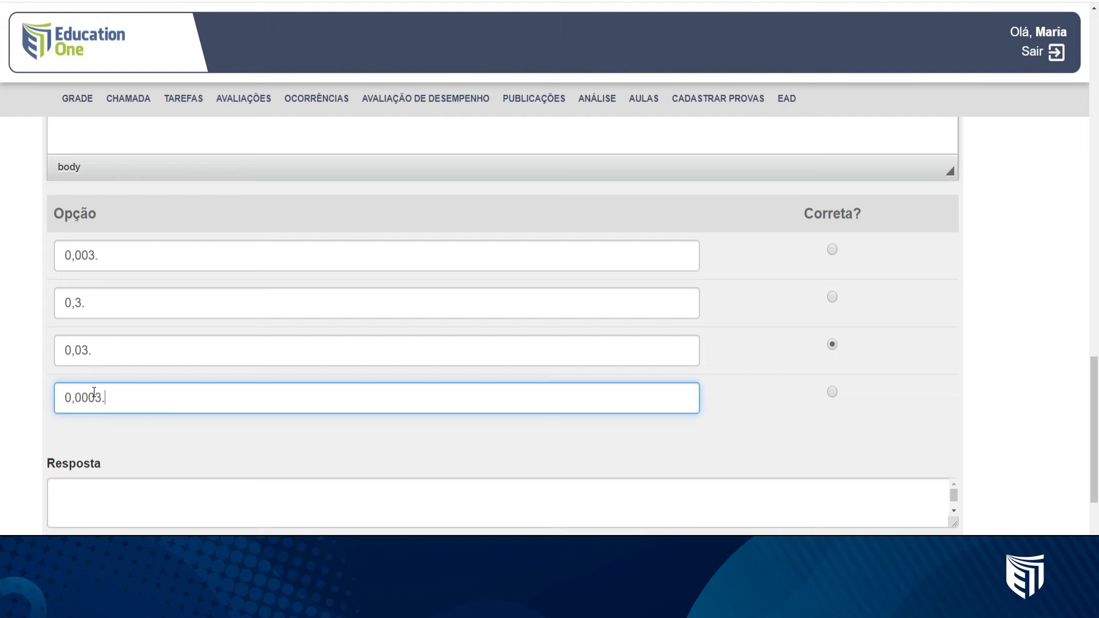
pyautogui.click(185, 429)
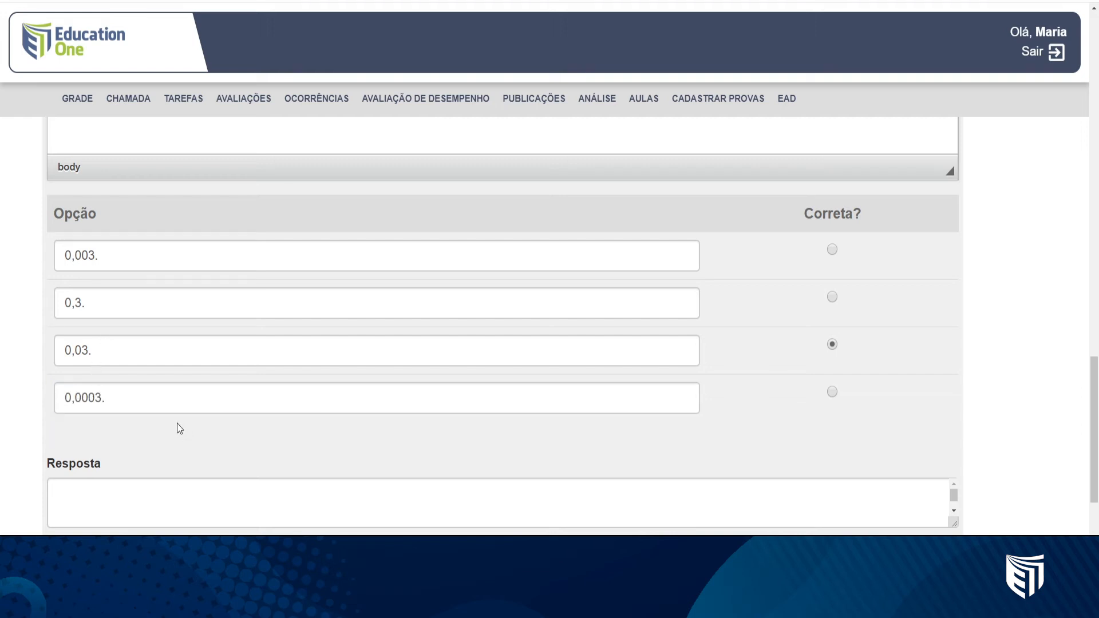
# Assign the exam to the class 8º ANO - 8º A - Matemática - Avaliação Bimestral (Prova Online) - 2º Bimestral and register it.
pyautogui.scroll(-4, 177, 427)
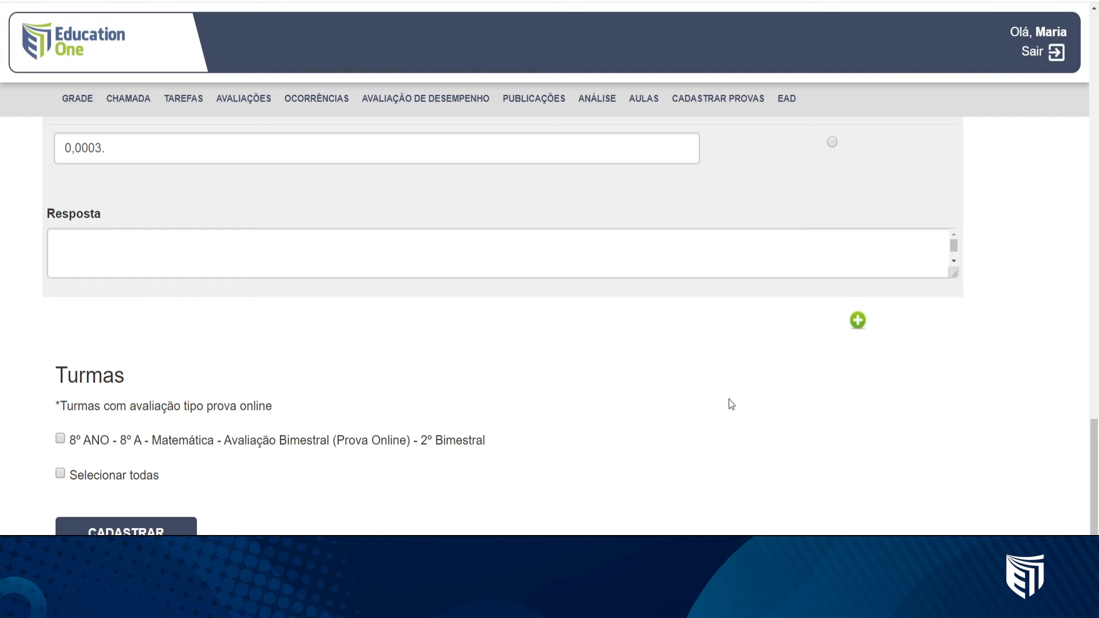
pyautogui.scroll(1, 598, 407)
pyautogui.scroll(-1, 505, 429)
pyautogui.moveTo(60, 408); pyautogui.dragTo(225, 417)
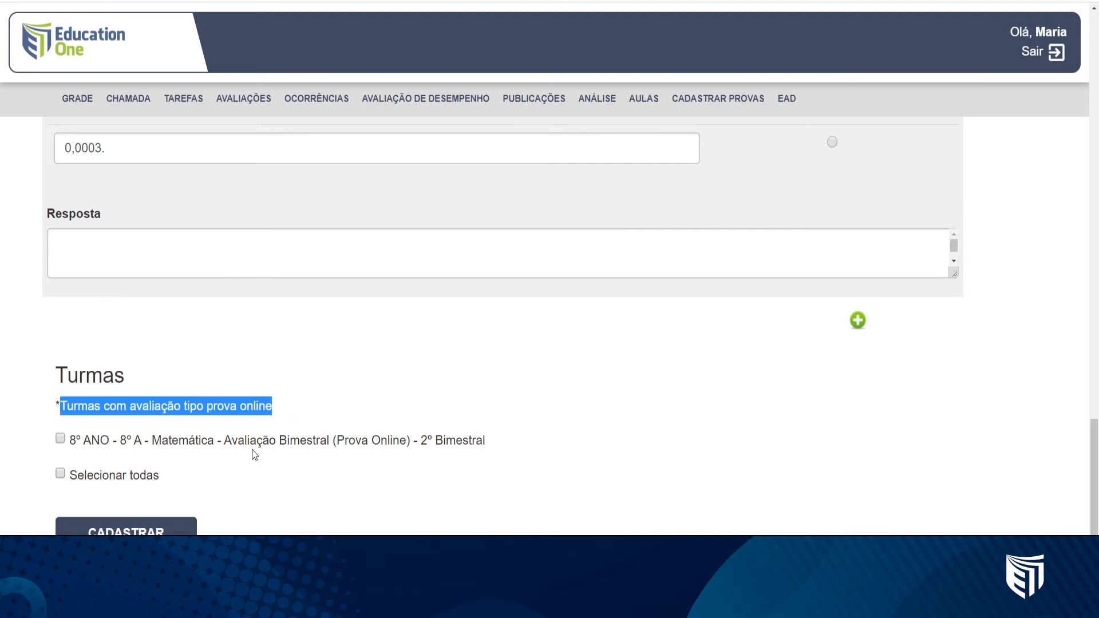
pyautogui.click(60, 440)
pyautogui.click(126, 527)
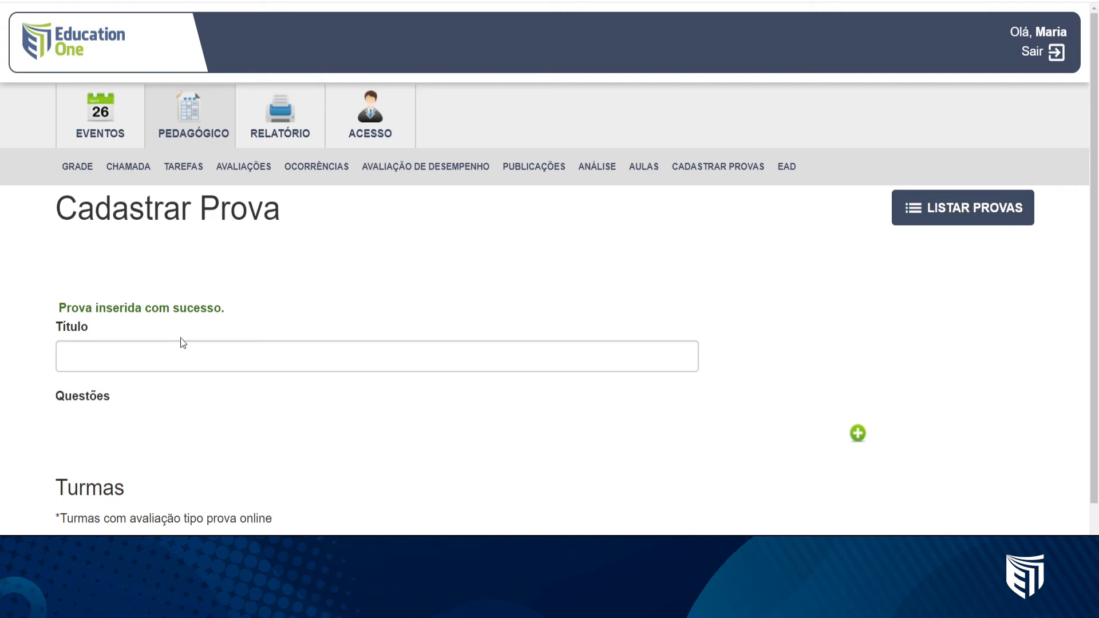
# Open the list of exams and check the title and situation of the newly registered one.
pyautogui.moveTo(228, 312); pyautogui.dragTo(61, 313)
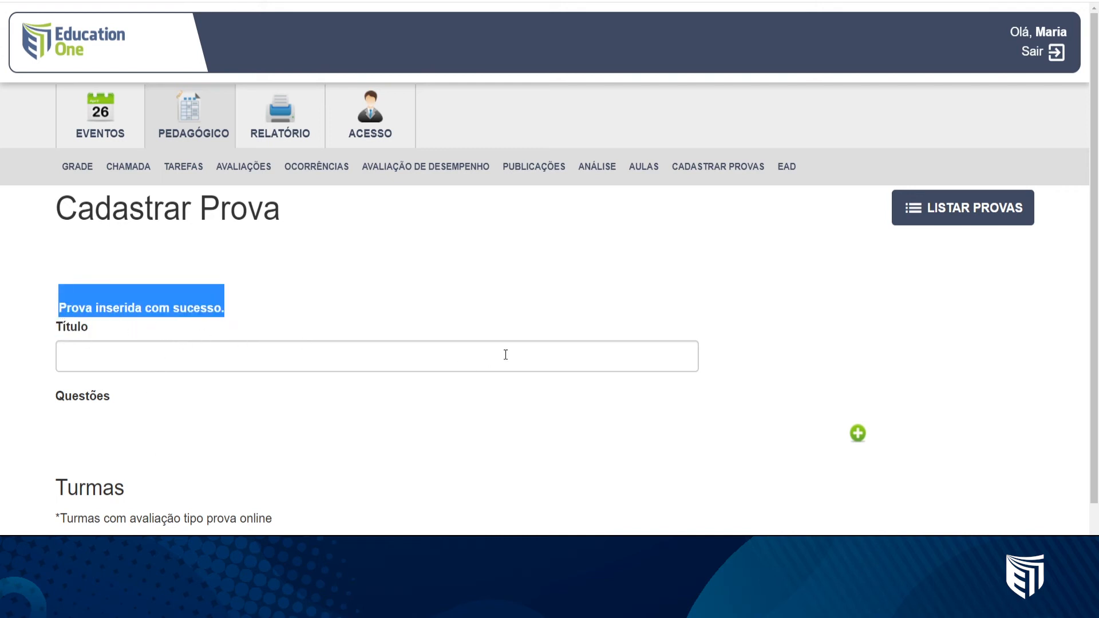
pyautogui.click(653, 332)
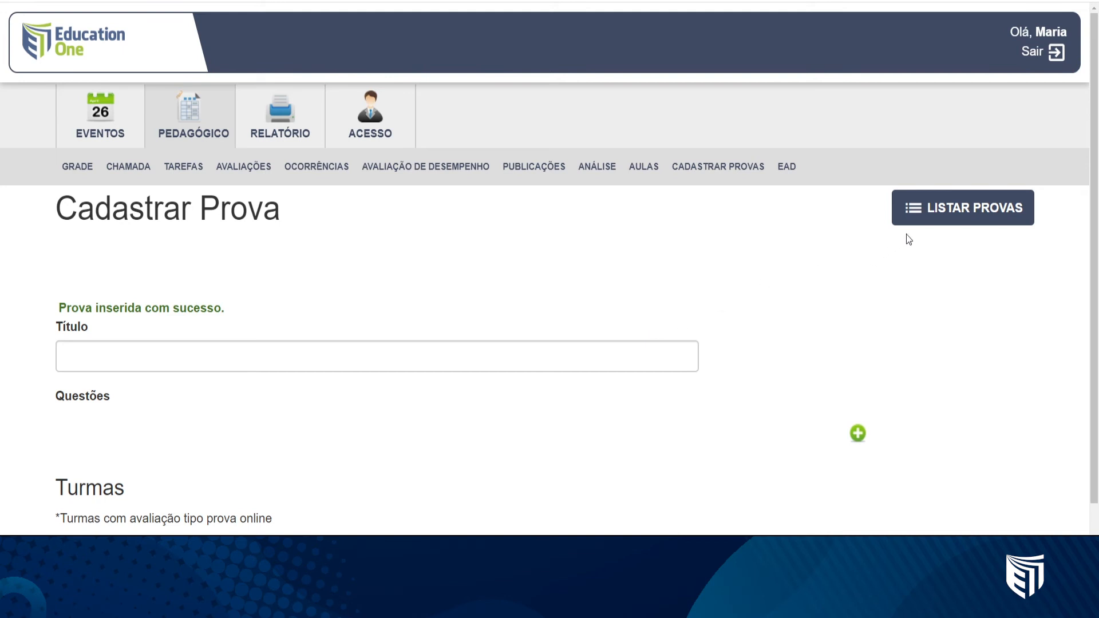
pyautogui.click(919, 219)
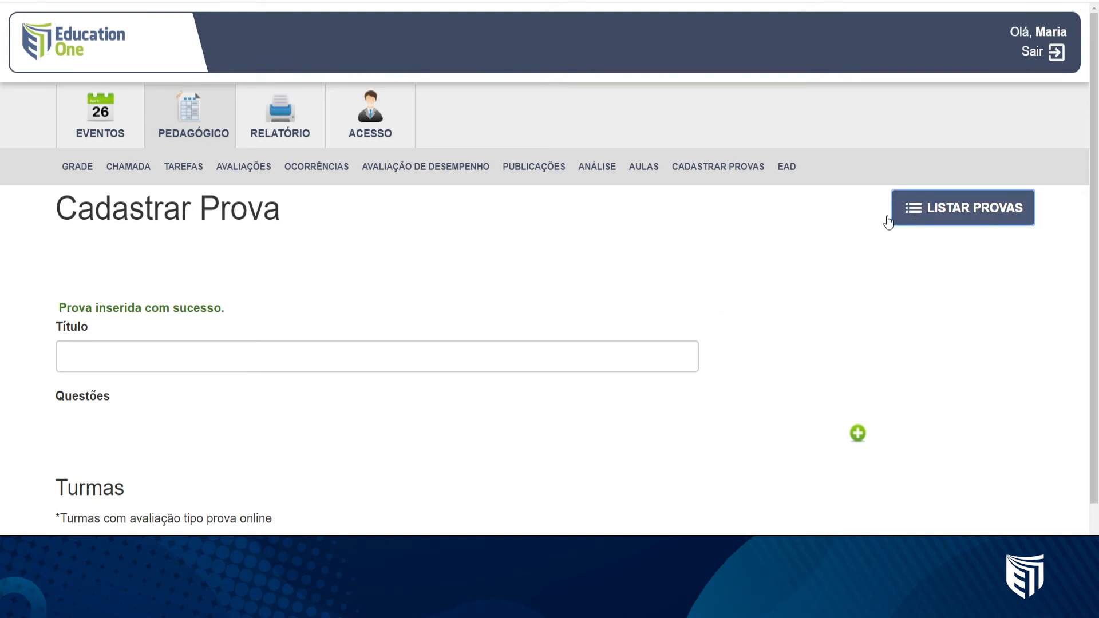
pyautogui.scroll(-1, 515, 338)
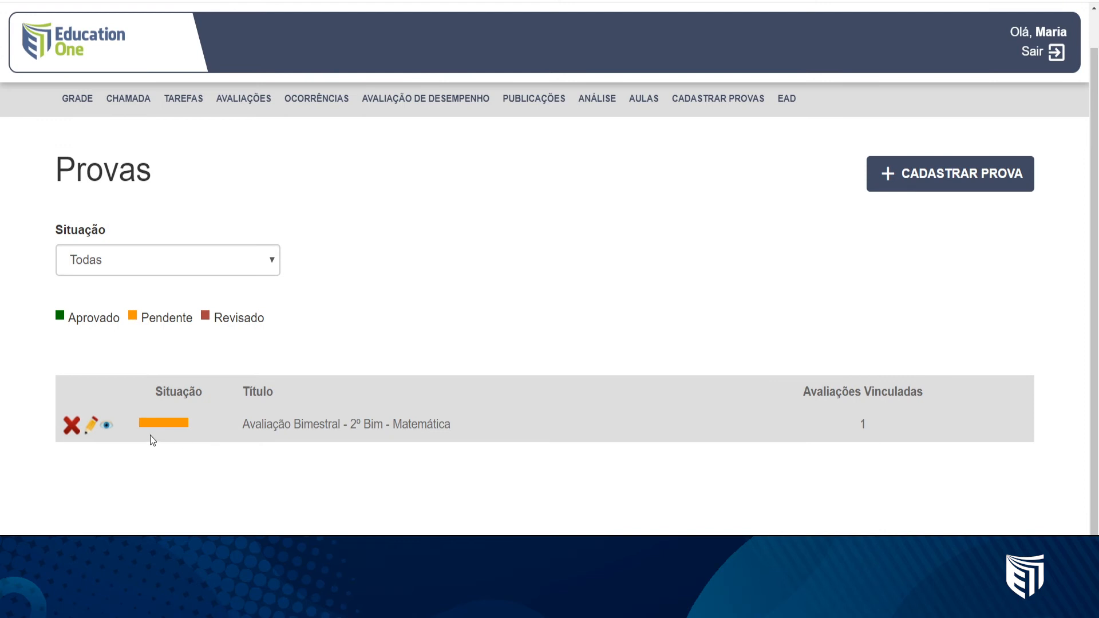
pyautogui.moveTo(245, 426); pyautogui.dragTo(445, 425)
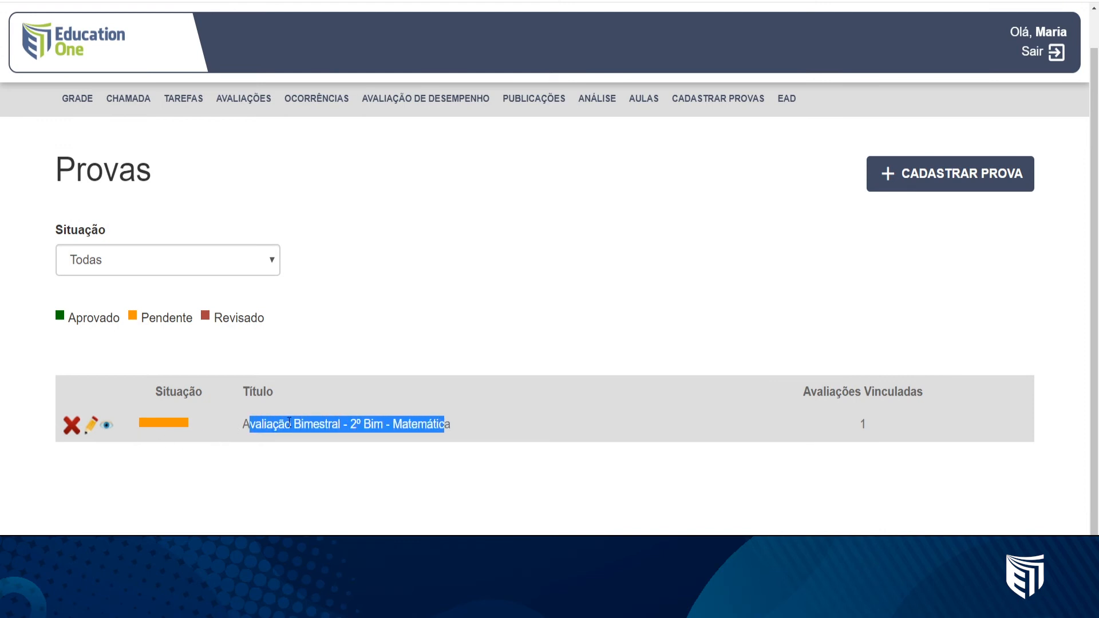
pyautogui.click(201, 432)
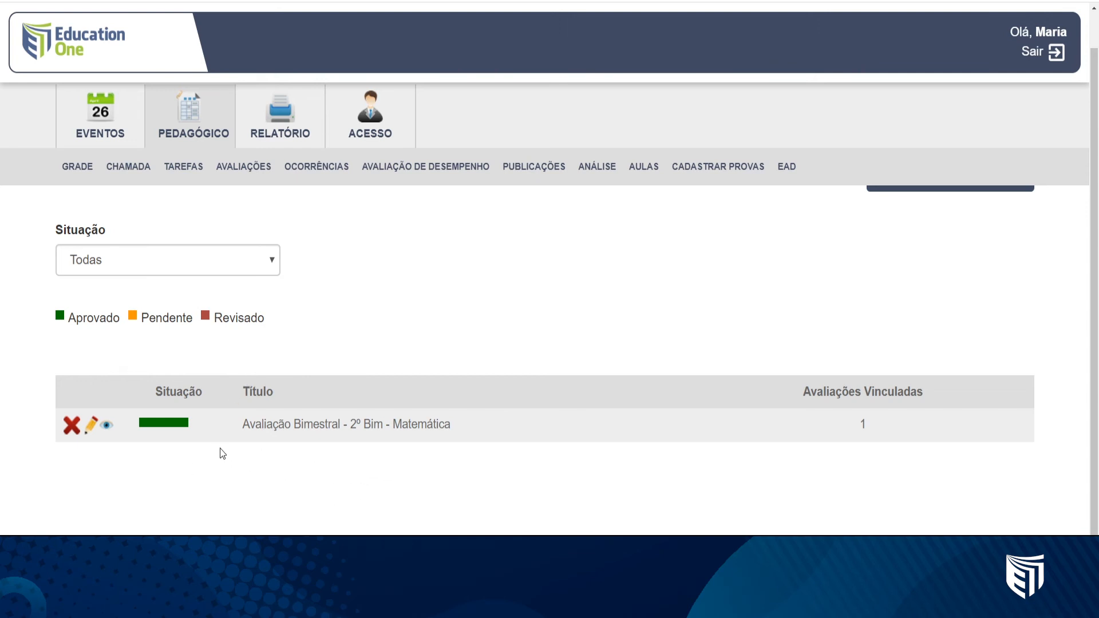
# Open the Respostas page of the exam Avaliação Bimestral - 2º Bim - Matemática and set its Data Inicial to 16/06/2020.
pyautogui.click(109, 428)
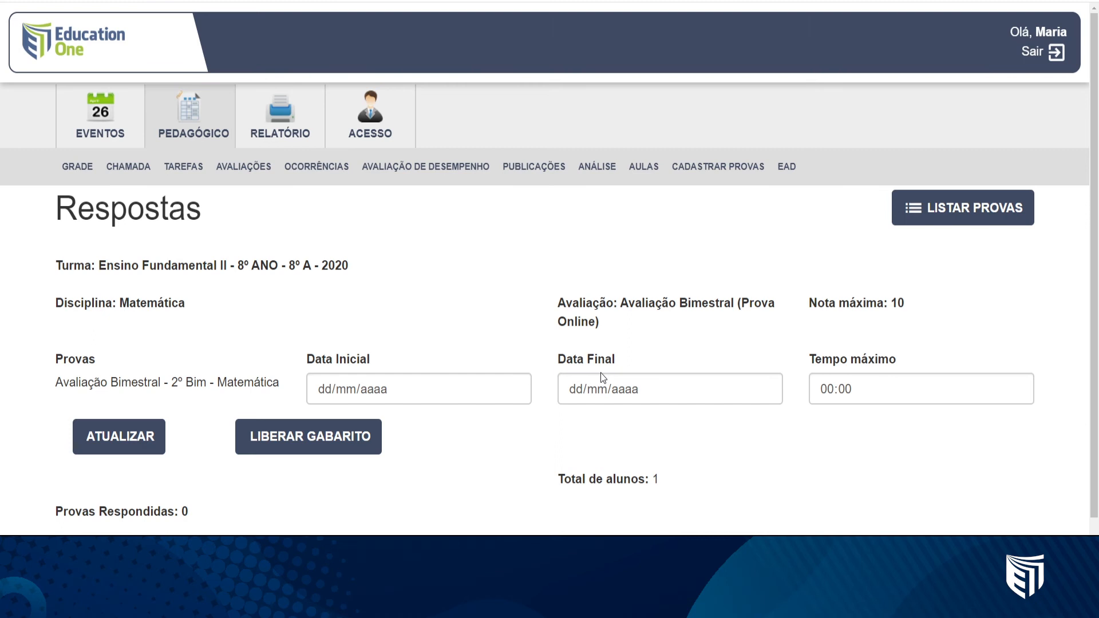
pyautogui.click(329, 392)
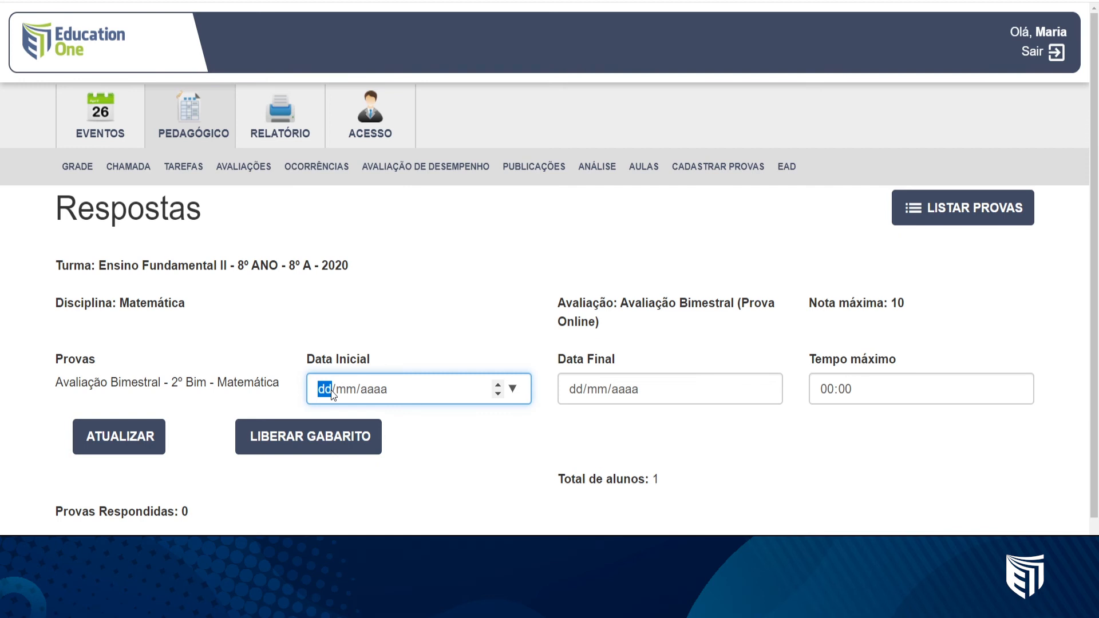
pyautogui.write('16/06/2020')
# Set the exam's Data Final to 20/06/2020.
pyautogui.click(574, 393)
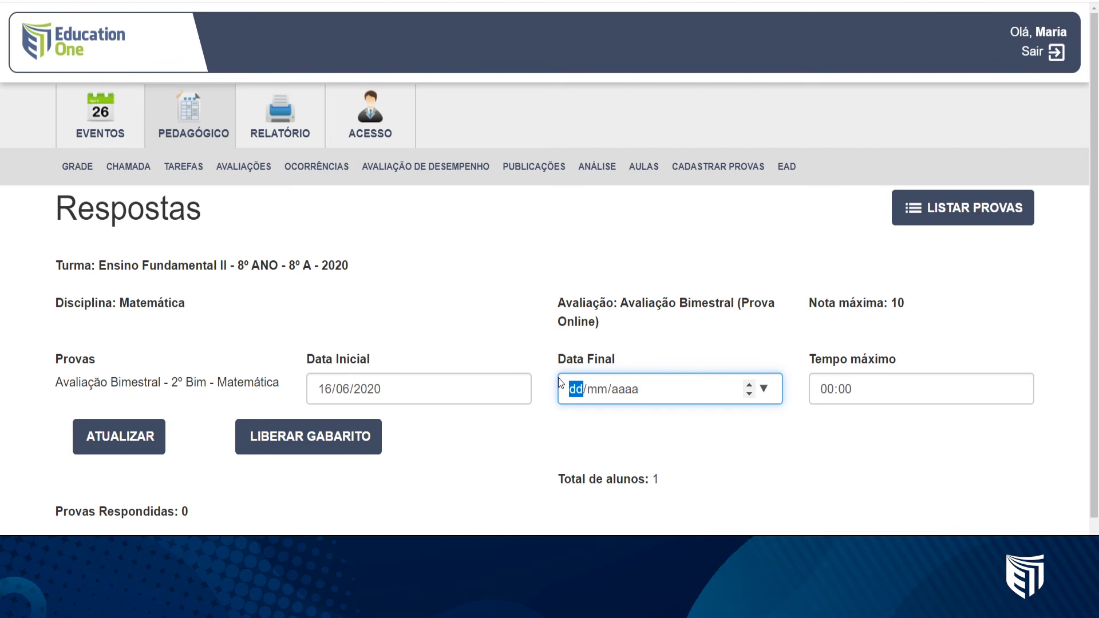
pyautogui.write('20/06/')
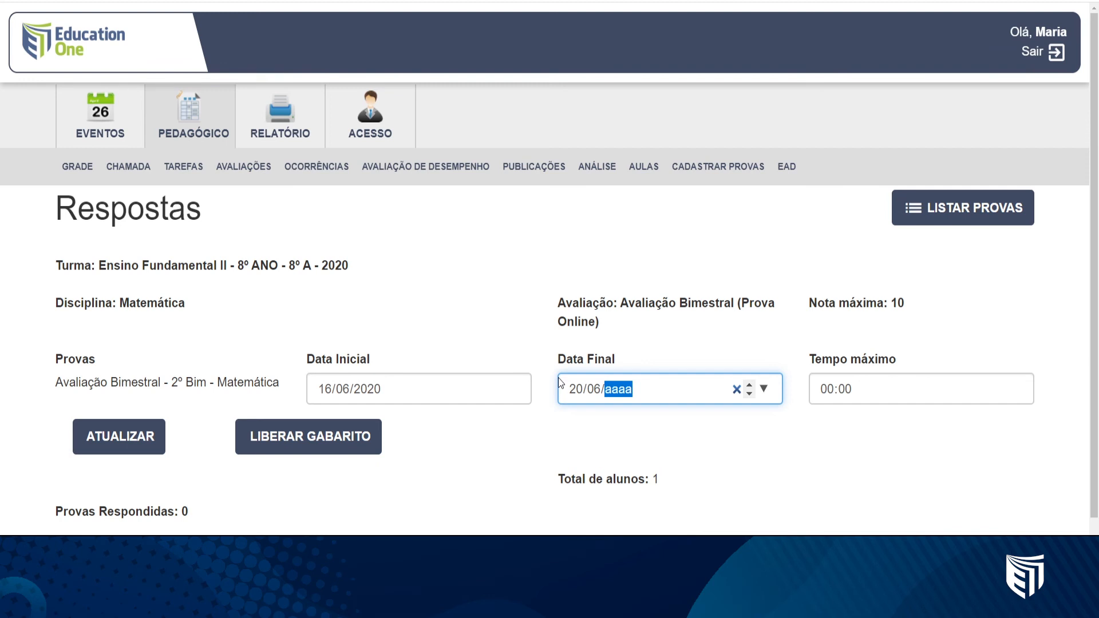
pyautogui.write('2020')
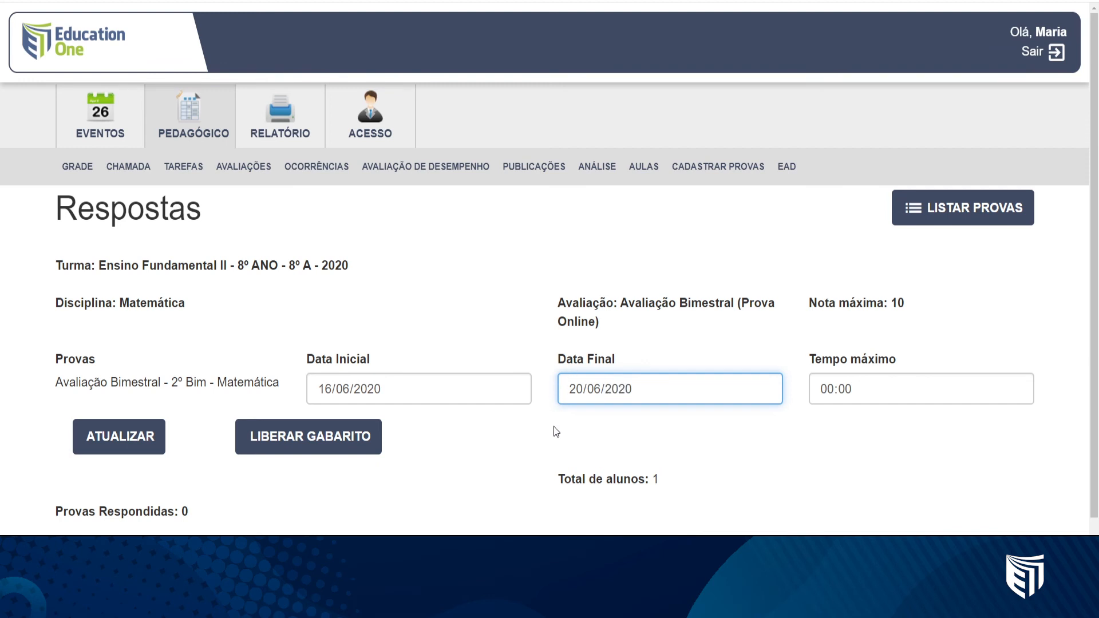
# Change the Data Final to 16/06/2020 and place the cursor in the Tempo máximo field.
pyautogui.click(577, 391)
pyautogui.write('16')
pyautogui.click(606, 409)
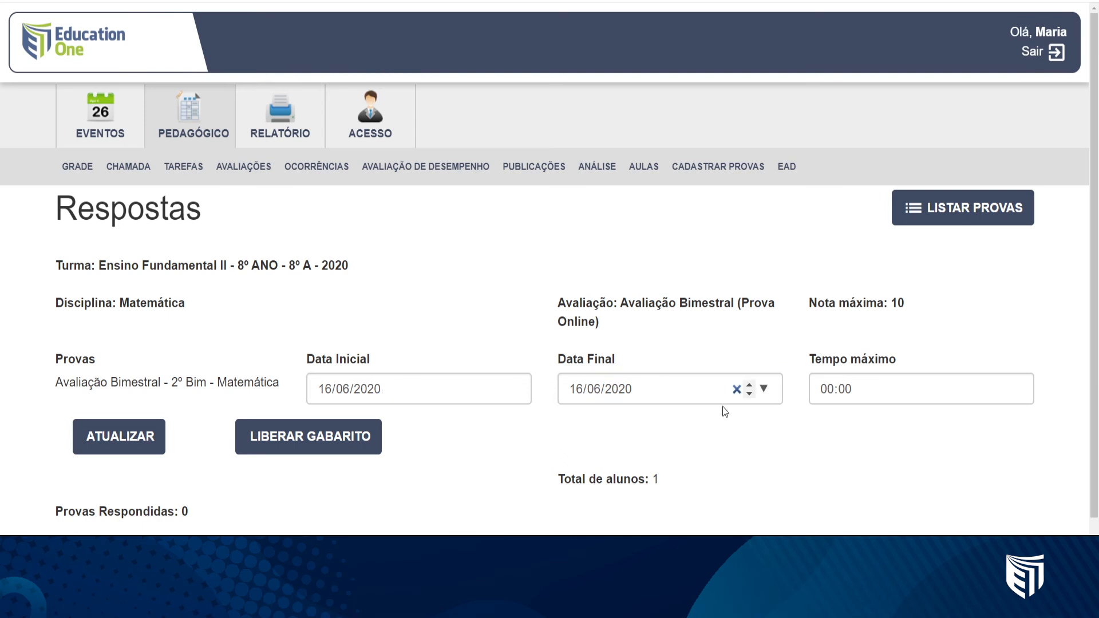
pyautogui.click(826, 395)
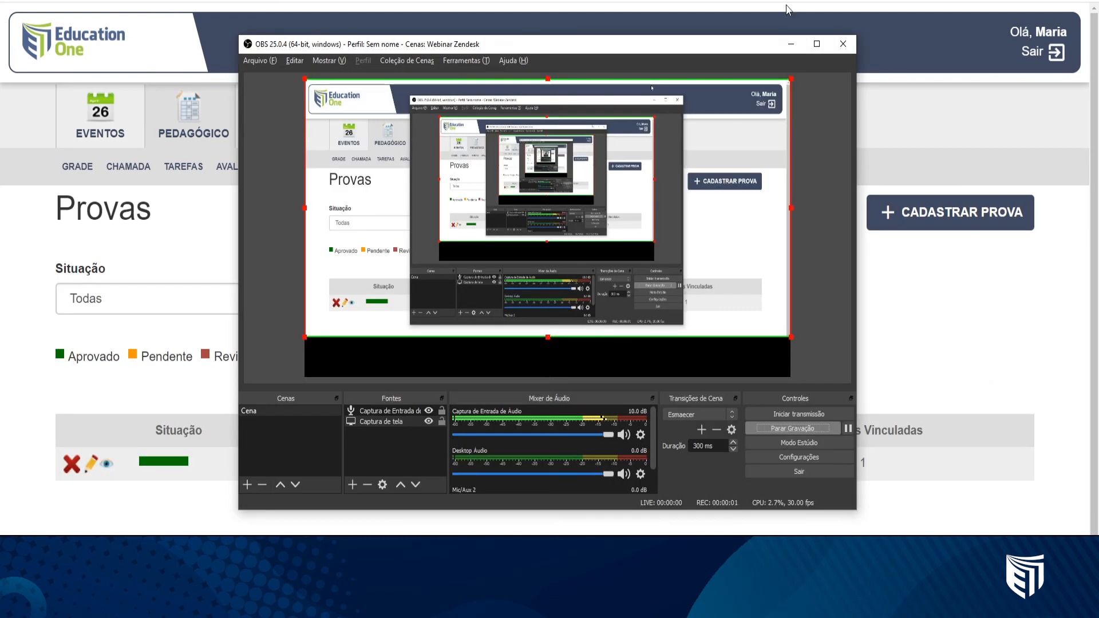
pyautogui.click(791, 41)
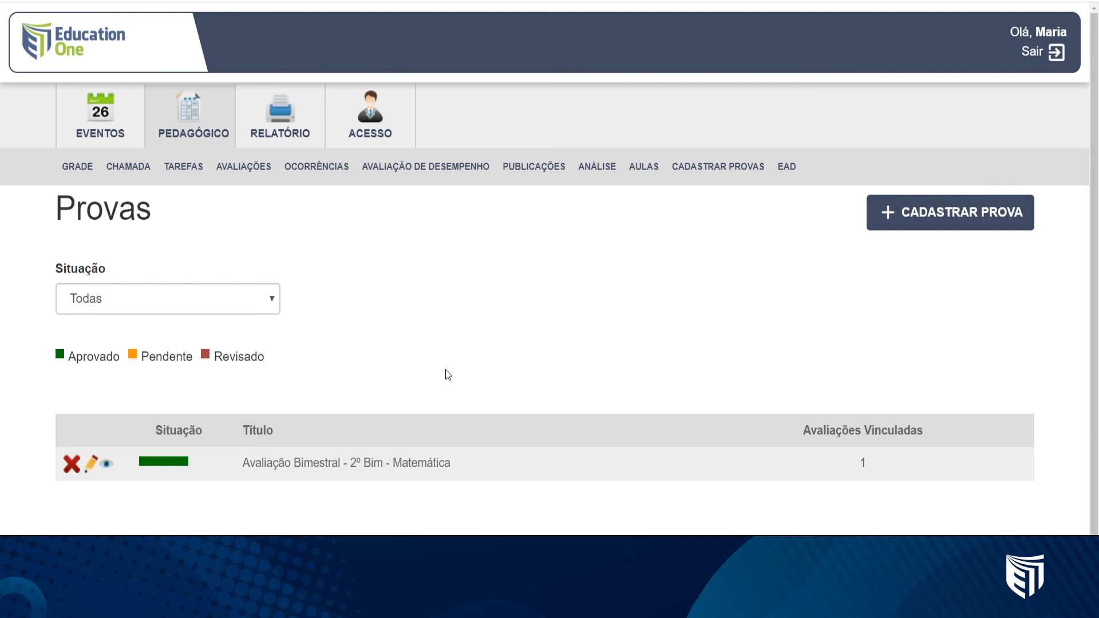
# Open the Respostas page of the exam Avaliação Bimestral - 2º Bim - Matemática and review the student's situation, start date, errors and grade.
pyautogui.click(107, 468)
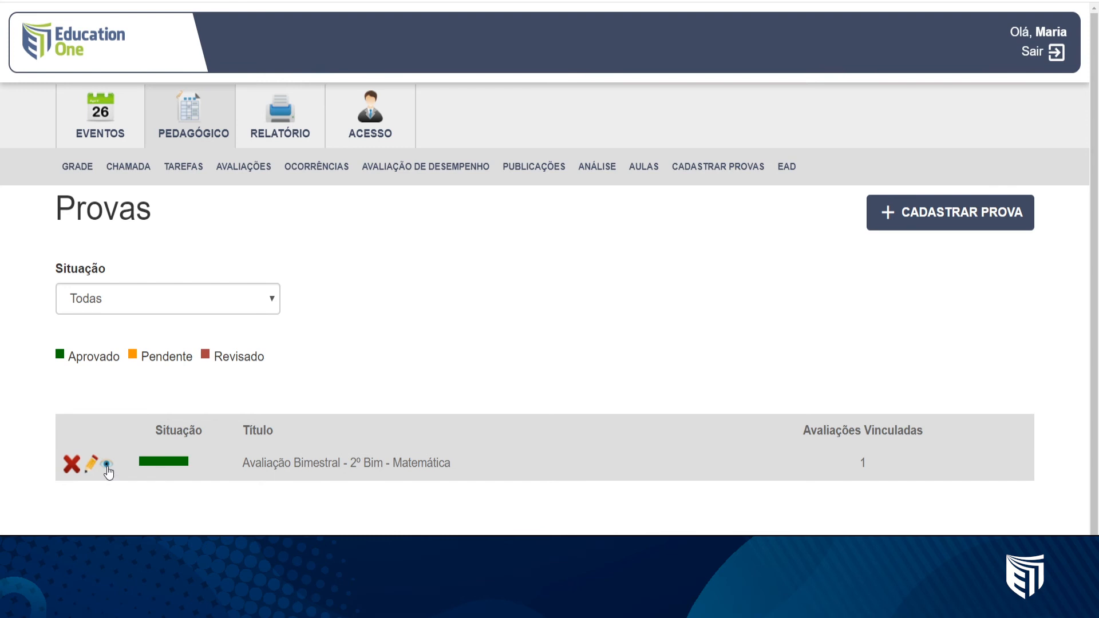
pyautogui.scroll(-2, 109, 471)
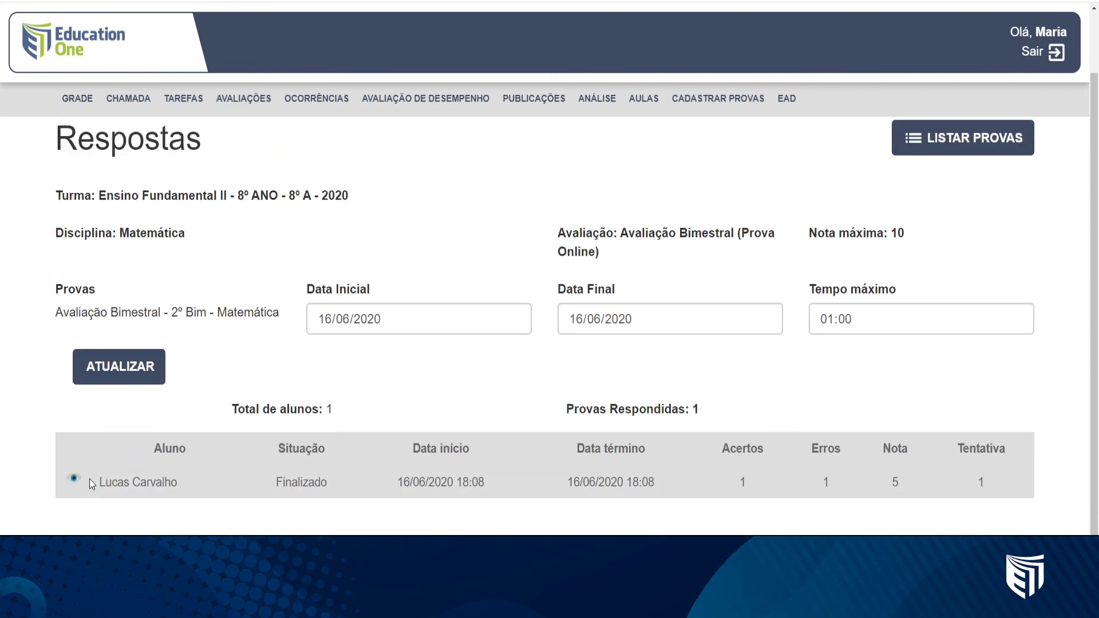
pyautogui.moveTo(95, 481); pyautogui.dragTo(174, 485)
pyautogui.moveTo(297, 484); pyautogui.dragTo(367, 486)
pyautogui.click(440, 481)
pyautogui.moveTo(832, 482); pyautogui.dragTo(814, 485)
pyautogui.moveTo(891, 481); pyautogui.dragTo(898, 482)
pyautogui.click(870, 517)
# Open the student's submitted exam for correction and examine the answer, Valor field and Correta? option of Pergunta 1.
pyautogui.moveTo(100, 486); pyautogui.dragTo(171, 488)
pyautogui.click(76, 486)
pyautogui.click(74, 482)
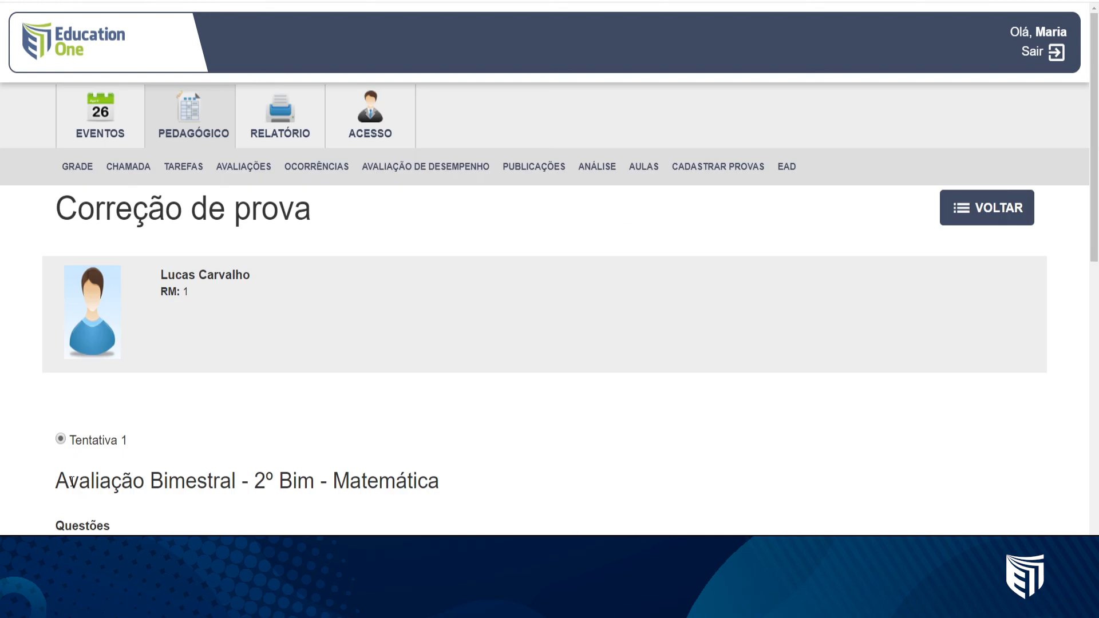
pyautogui.scroll(-7, 77, 475)
pyautogui.scroll(1, 91, 343)
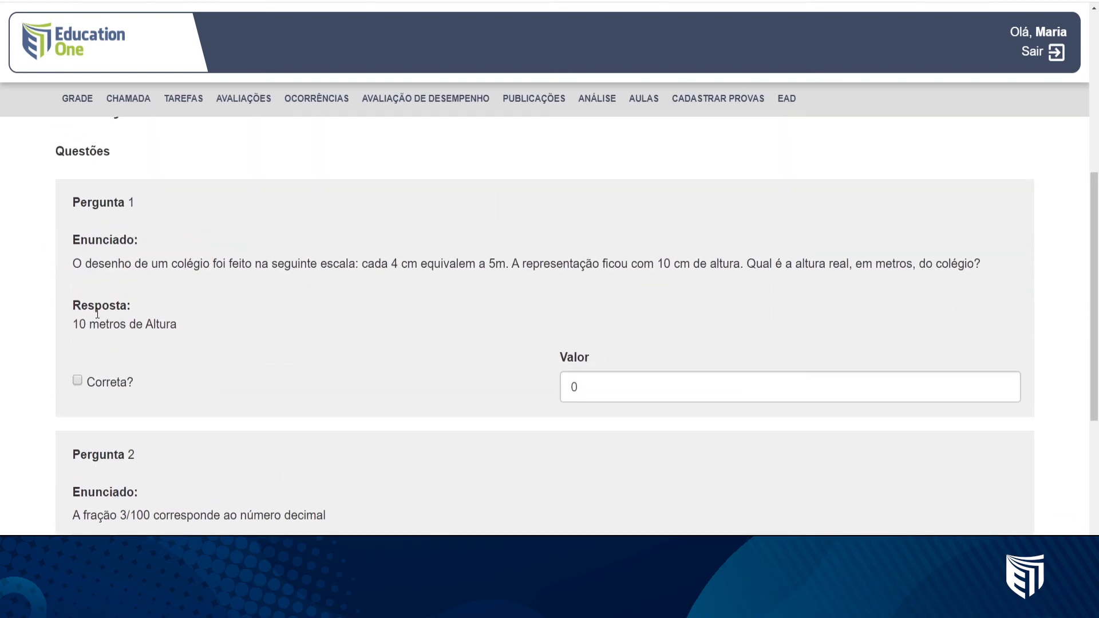
pyautogui.moveTo(178, 325); pyautogui.dragTo(71, 325)
pyautogui.click(126, 336)
pyautogui.moveTo(579, 387); pyautogui.dragTo(569, 380)
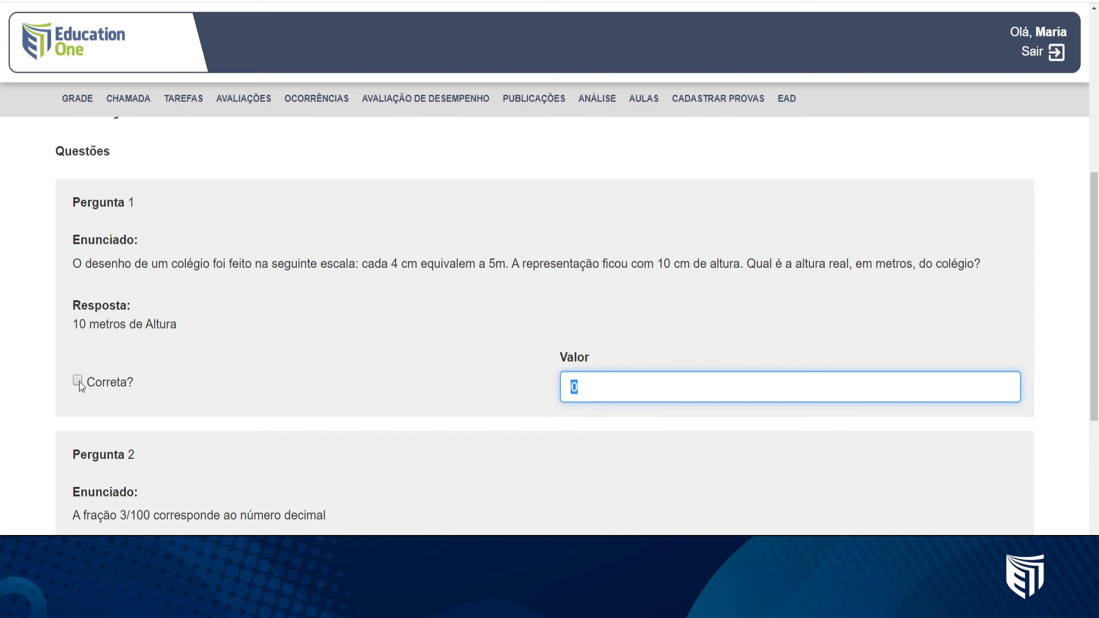
pyautogui.moveTo(135, 379); pyautogui.dragTo(95, 381)
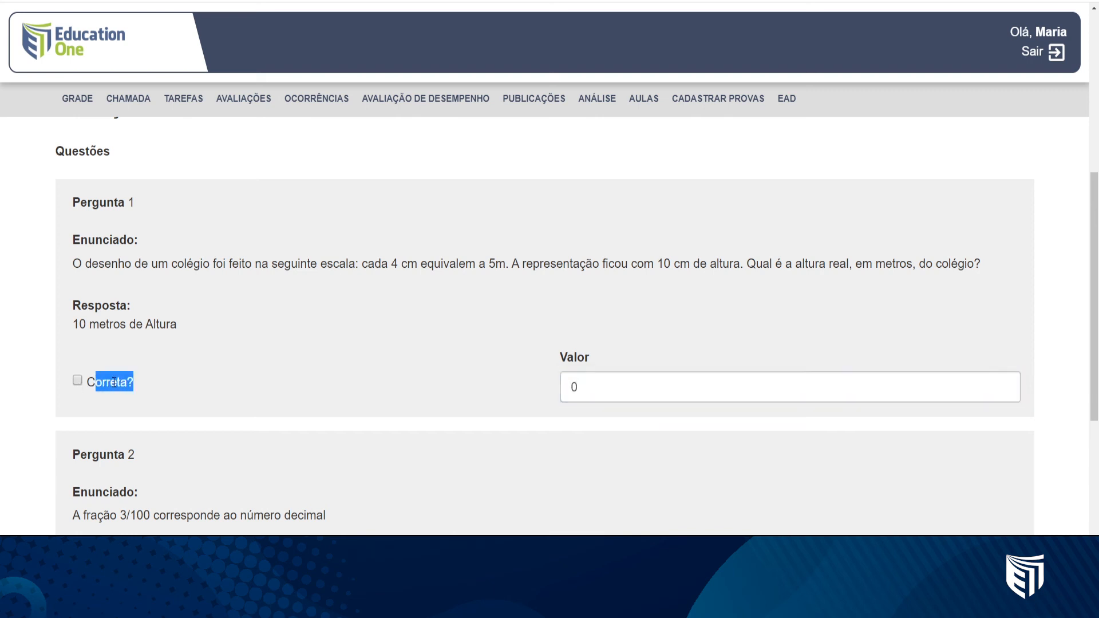
# Compare the marked option of Pergunta 2 with the correct option and submit the exam correction.
pyautogui.scroll(-3, 114, 382)
pyautogui.scroll(-3, 114, 382)
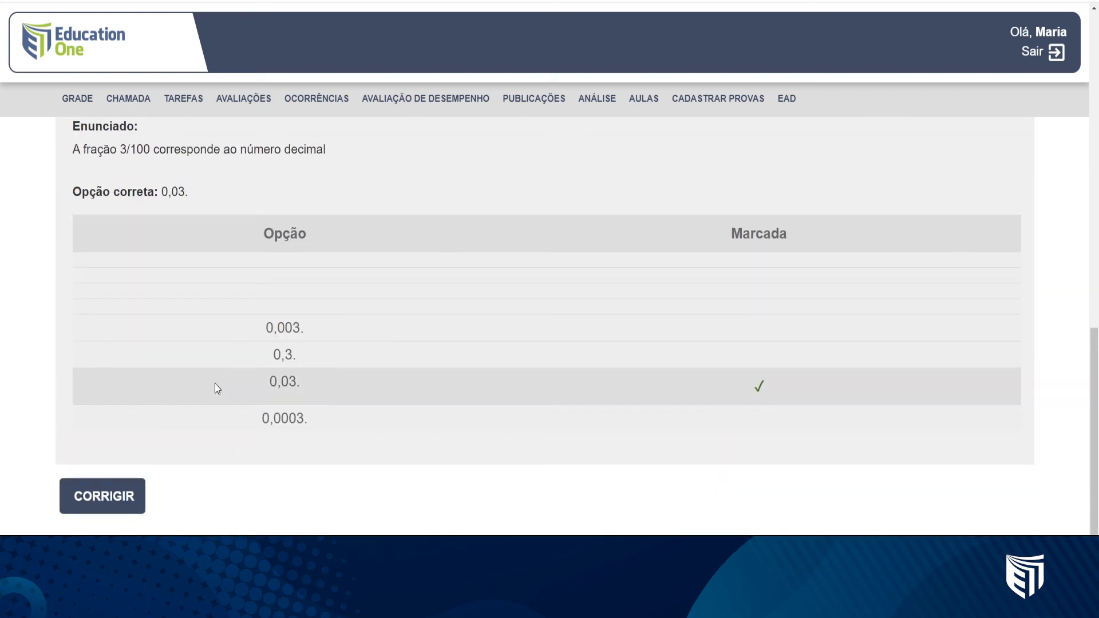
pyautogui.scroll(4, 213, 385)
pyautogui.scroll(-3, 144, 292)
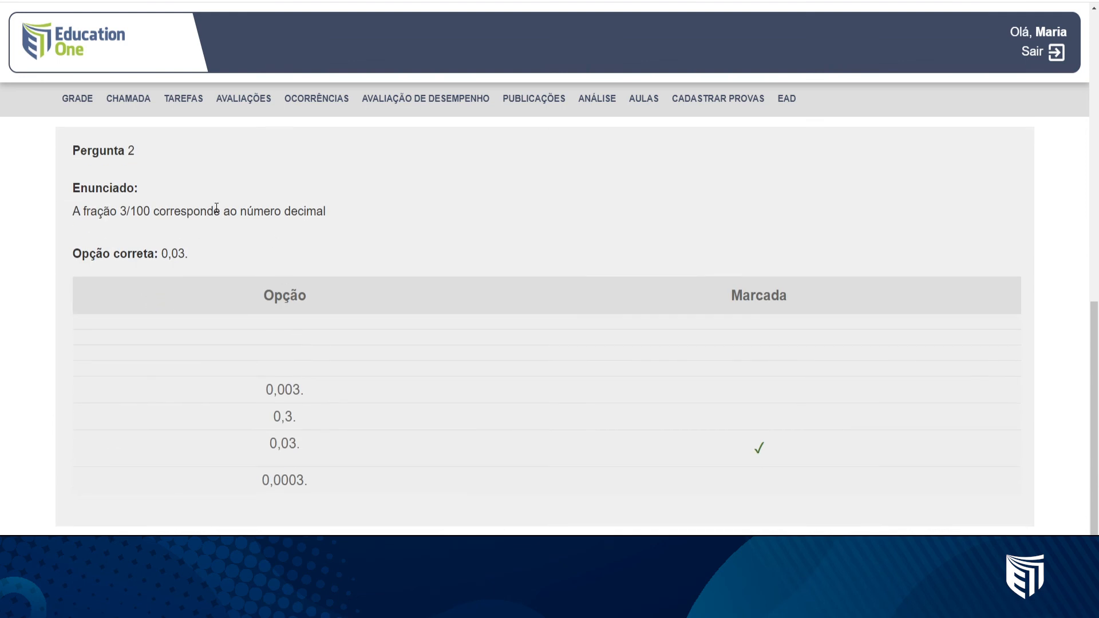
pyautogui.click(788, 456)
pyautogui.scroll(-1, 545, 326)
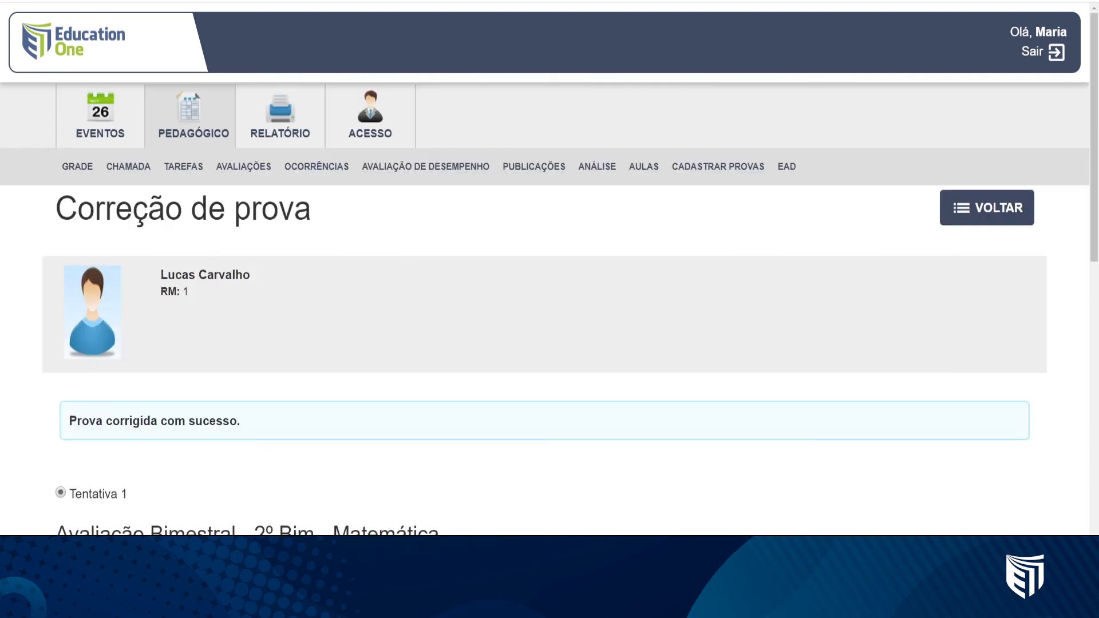
# Leave the exam correction and return to the Respostas page to view the student's results.
pyautogui.moveTo(276, 426); pyautogui.dragTo(67, 422)
pyautogui.click(380, 469)
pyautogui.click(967, 213)
pyautogui.scroll(-1, 965, 217)
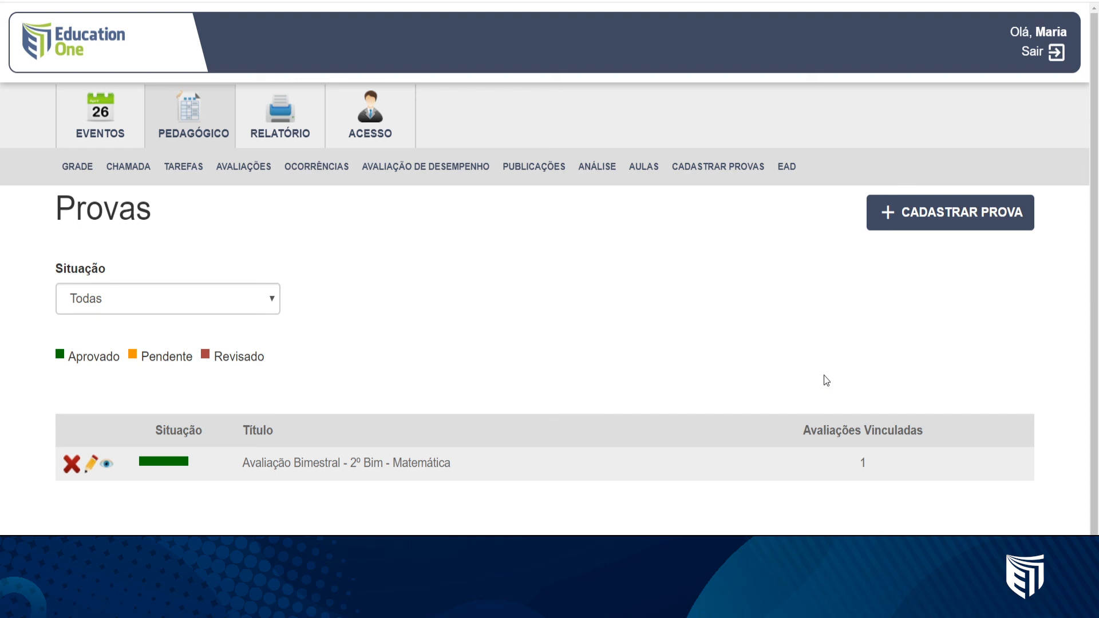
# Reopen the Respostas page of the mathematics exam from the exam list and check the student's situation, start date, errors and grade.
pyautogui.click(107, 468)
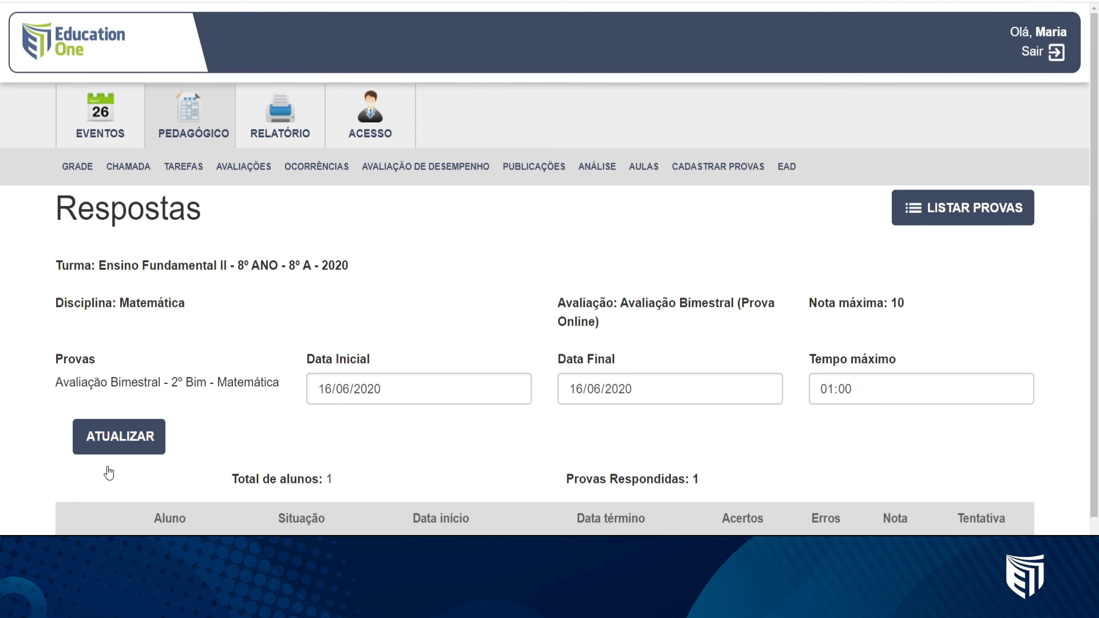
pyautogui.scroll(-1, 63, 481)
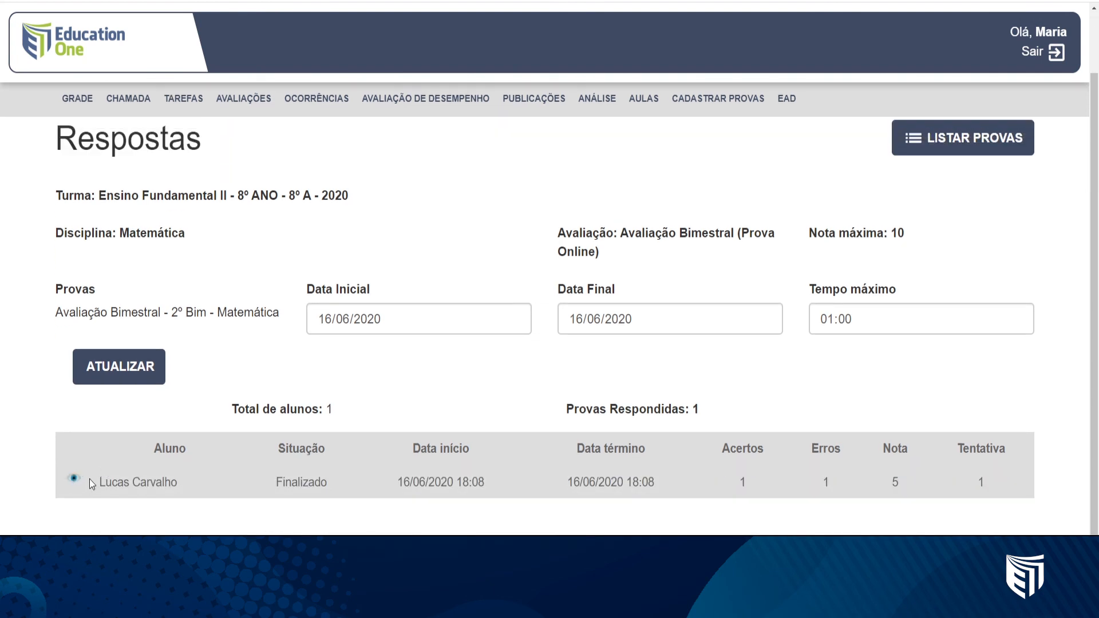
pyautogui.moveTo(95, 480); pyautogui.dragTo(185, 486)
pyautogui.click(280, 481)
pyautogui.moveTo(298, 481); pyautogui.dragTo(352, 484)
pyautogui.click(477, 481)
pyautogui.moveTo(831, 478); pyautogui.dragTo(817, 482)
pyautogui.moveTo(889, 480); pyautogui.dragTo(898, 480)
pyautogui.click(858, 529)
# Open the student's exam attempt again and review the written answer, Valor and Correta? option of Pergunta 1.
pyautogui.moveTo(134, 484); pyautogui.dragTo(77, 486)
pyautogui.click(77, 487)
pyautogui.click(74, 484)
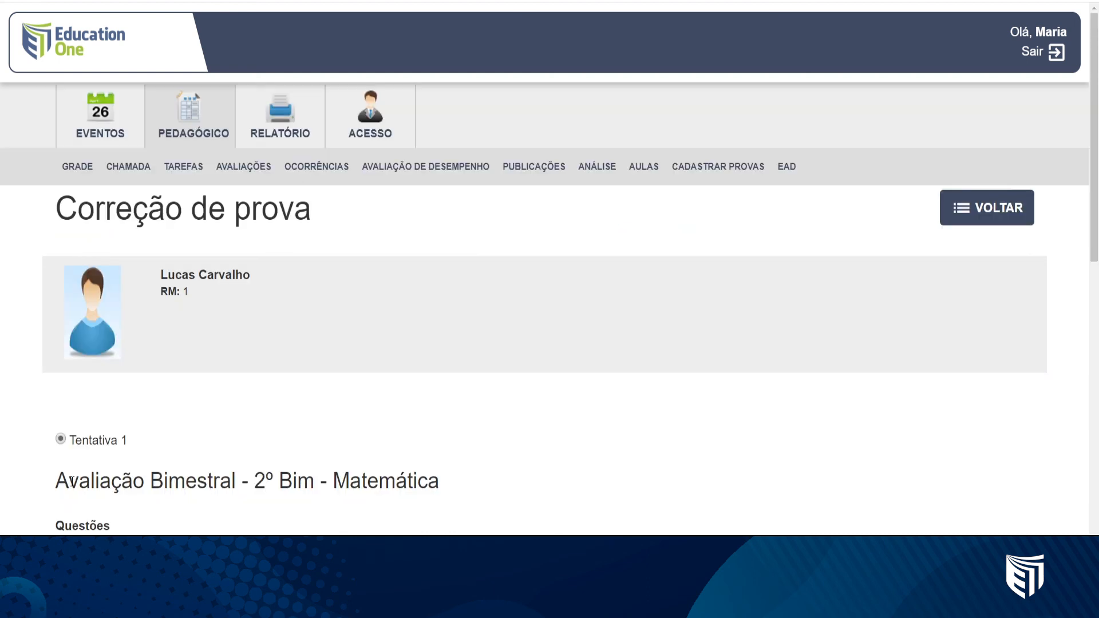
pyautogui.scroll(-7, 80, 475)
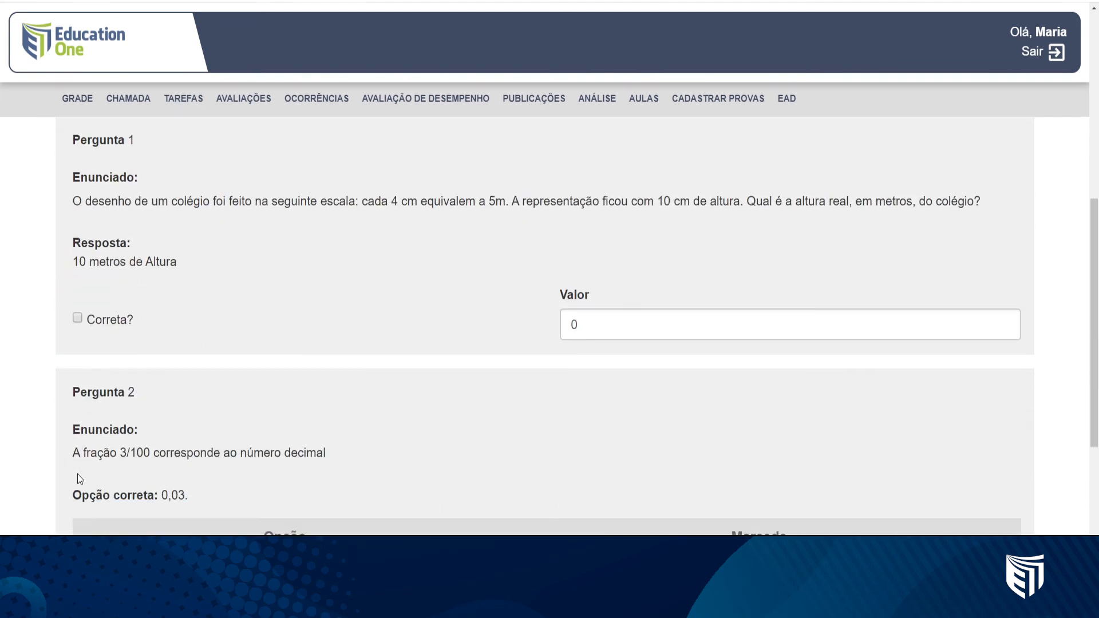
pyautogui.scroll(1, 92, 401)
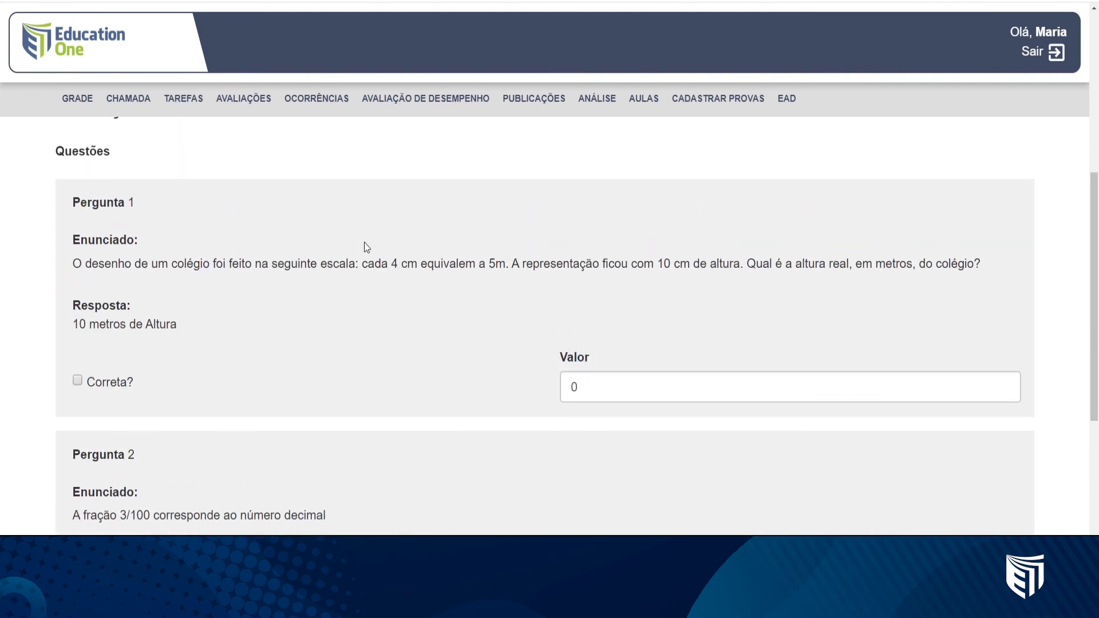
pyautogui.moveTo(146, 325); pyautogui.dragTo(73, 327)
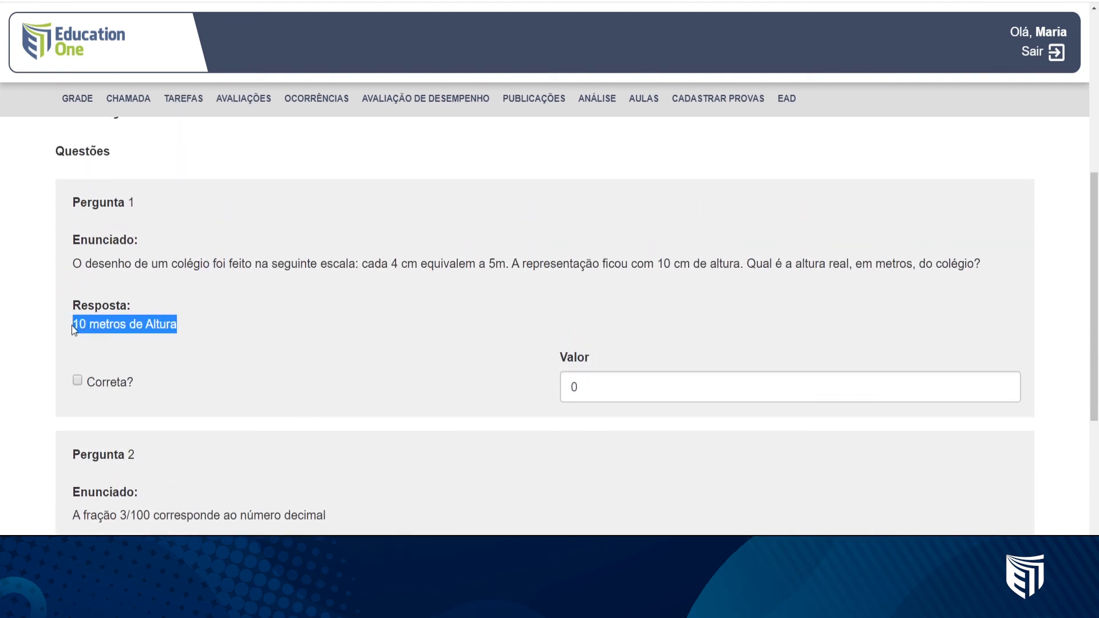
pyautogui.click(139, 343)
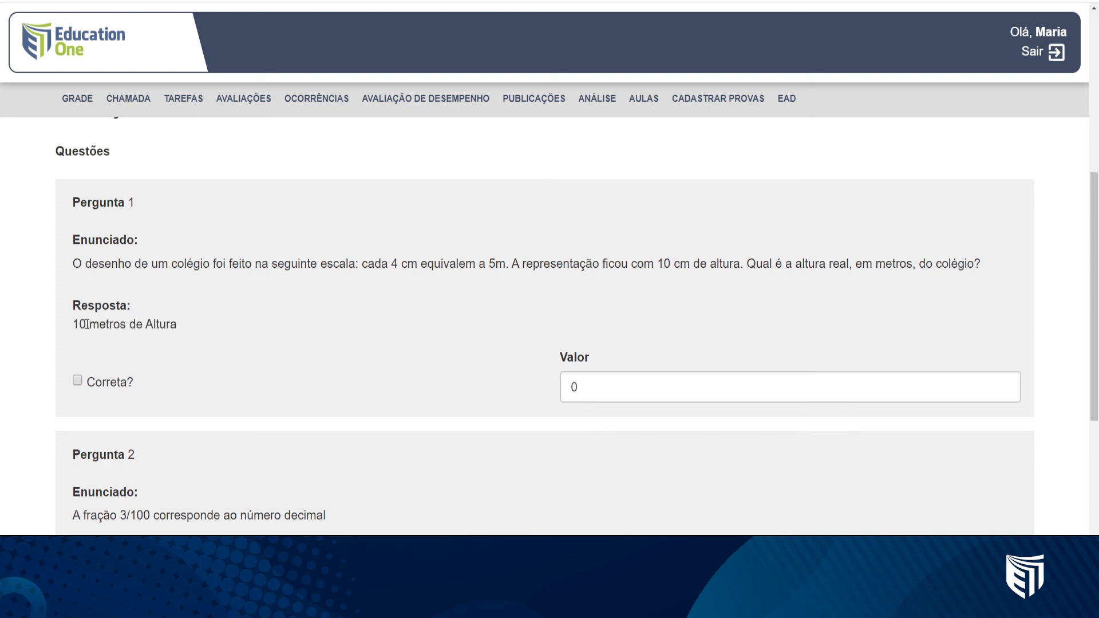
pyautogui.moveTo(578, 386); pyautogui.dragTo(570, 380)
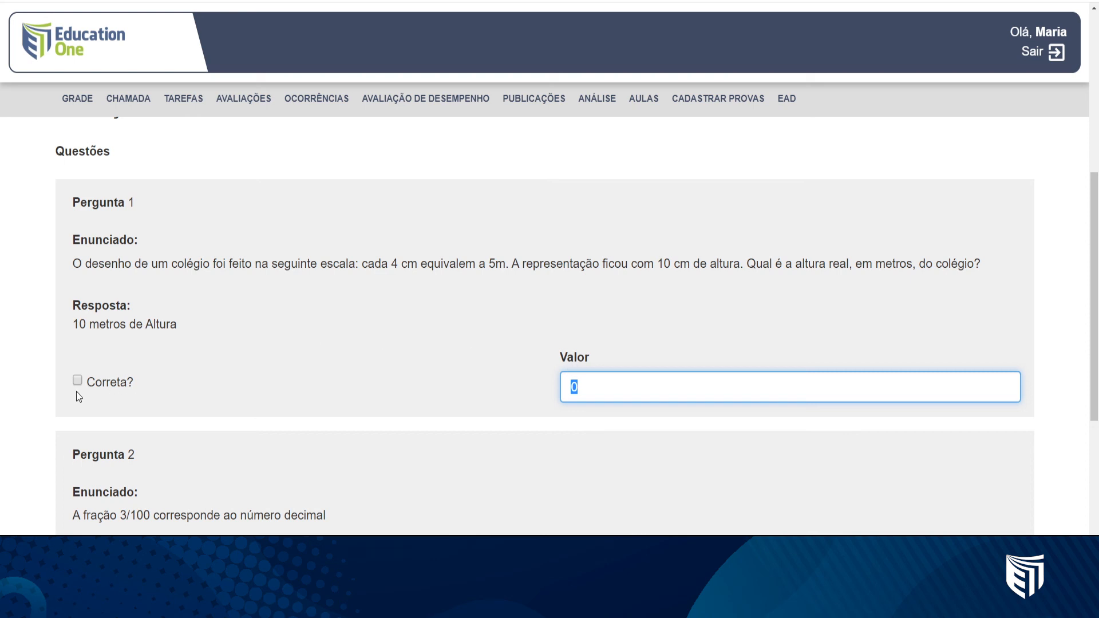
pyautogui.moveTo(143, 382); pyautogui.dragTo(96, 382)
# Check the student's marked option in Pergunta 2 against the correct option and submit the correction of the exam.
pyautogui.scroll(-6, 153, 392)
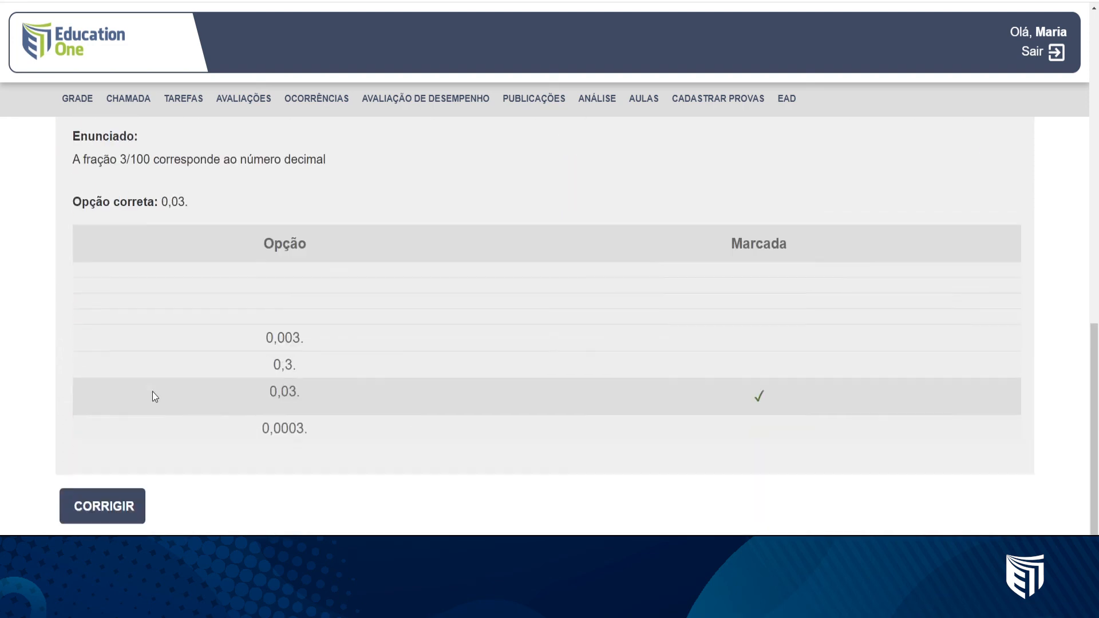
pyautogui.scroll(4, 215, 385)
pyautogui.scroll(-3, 143, 289)
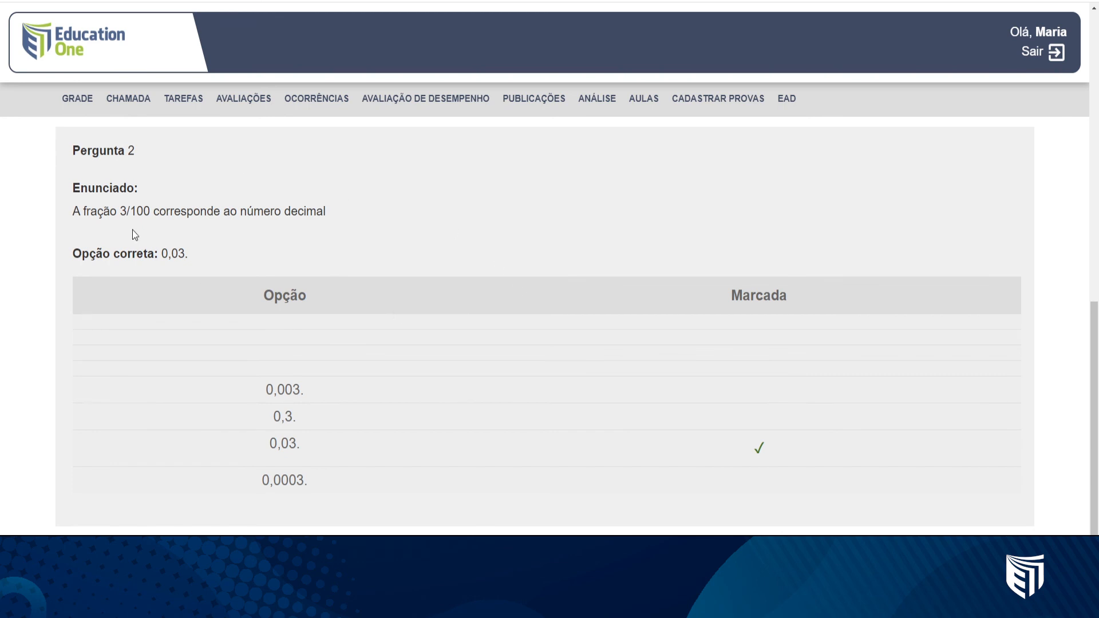
pyautogui.moveTo(769, 451); pyautogui.dragTo(674, 453)
pyautogui.click(787, 457)
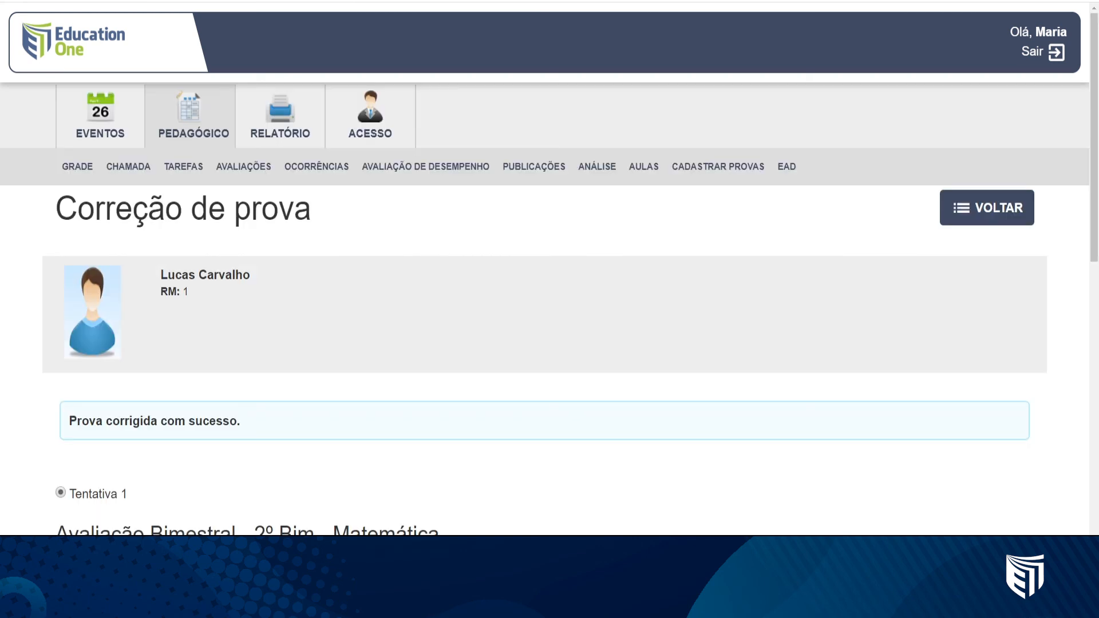
# Go back from the exam correction to the Respostas page and review the student's row of results.
pyautogui.moveTo(284, 428); pyautogui.dragTo(68, 424)
pyautogui.click(379, 471)
pyautogui.click(967, 216)
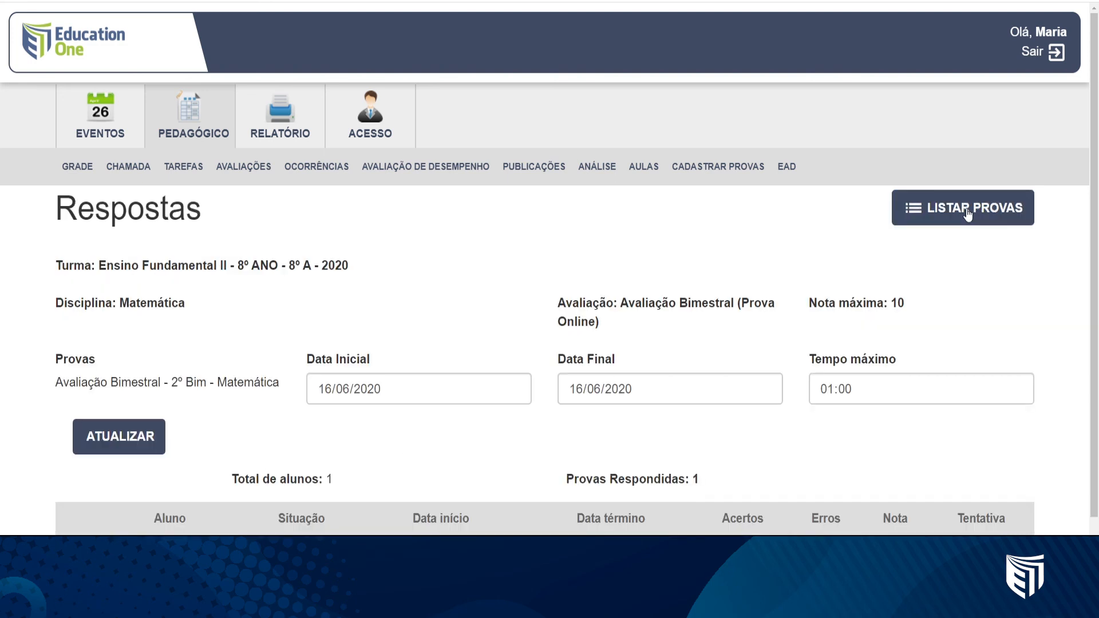
pyautogui.scroll(-1, 967, 213)
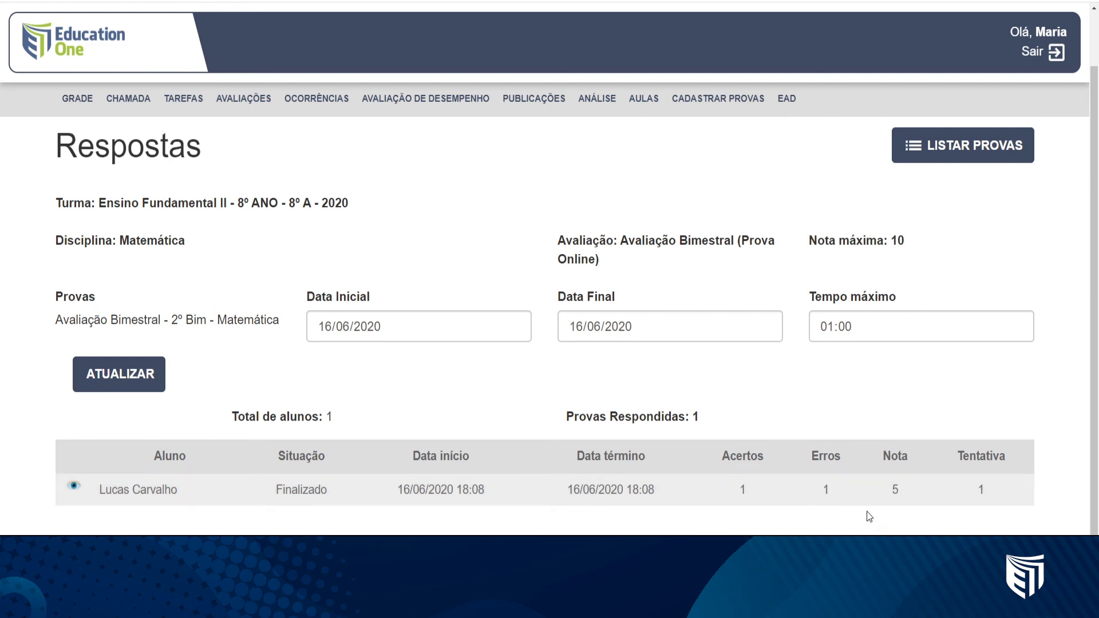
pyautogui.scroll(2, 870, 509)
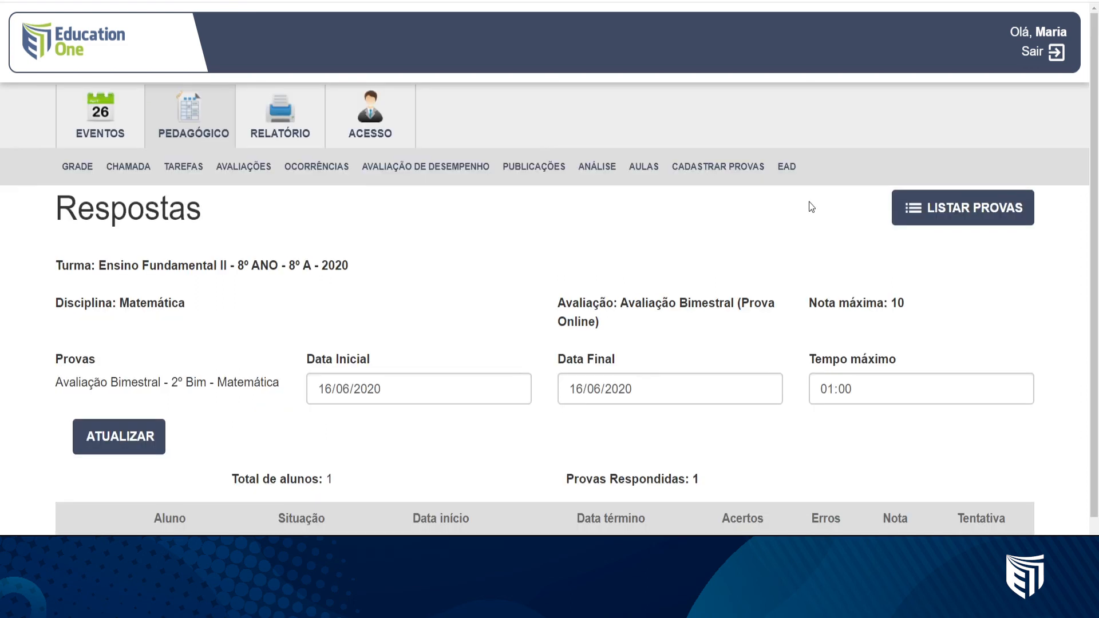